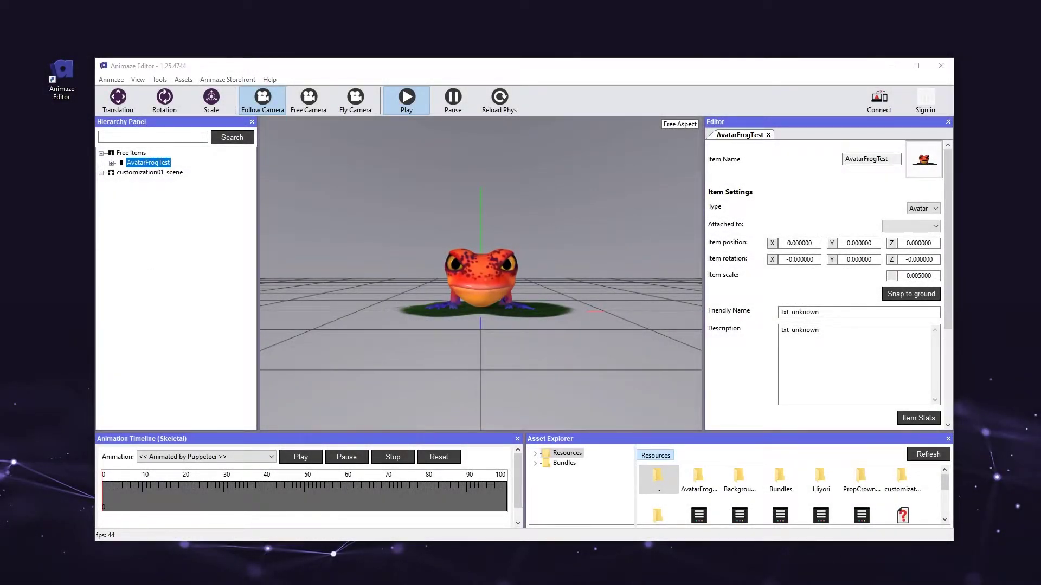
# Replace icon_AvatarFrogTest.png in the AvatarFrogTest resources folder with the new icon image from the Temp folder
pyautogui.doubleClick(277, 193)
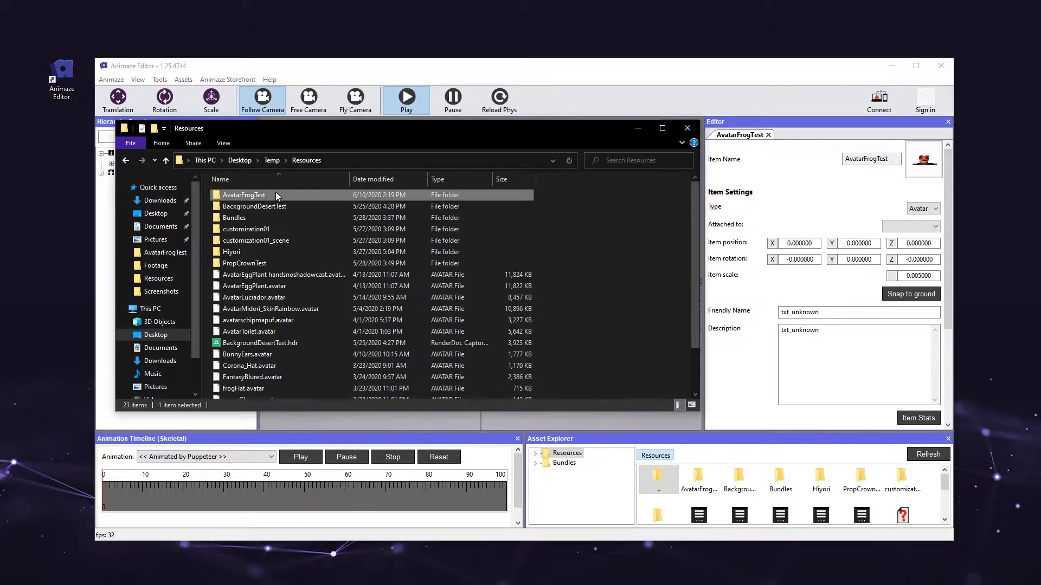
pyautogui.click(244, 299)
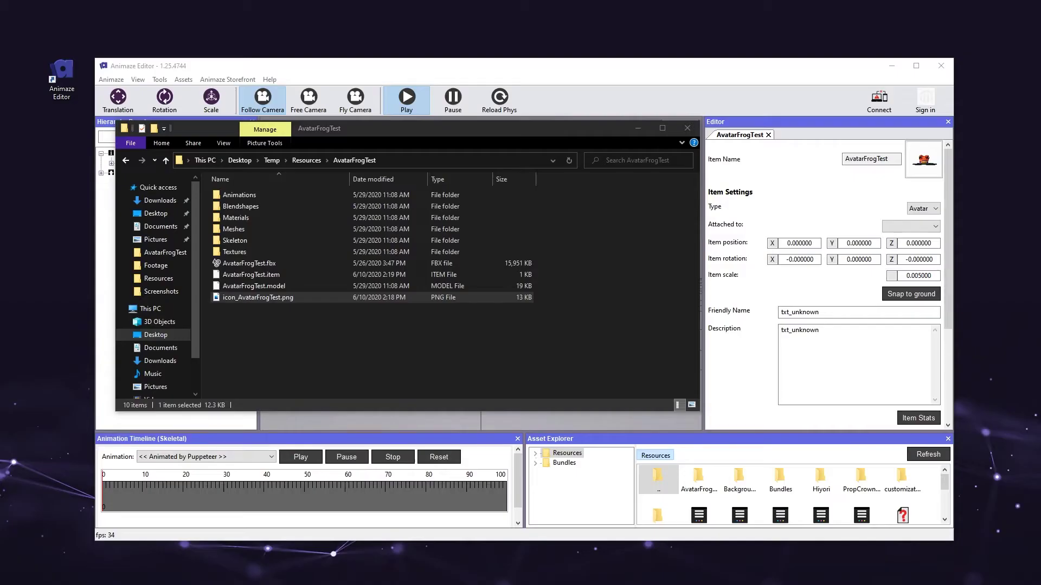
pyautogui.moveTo(0, 314); pyautogui.dragTo(340, 352)
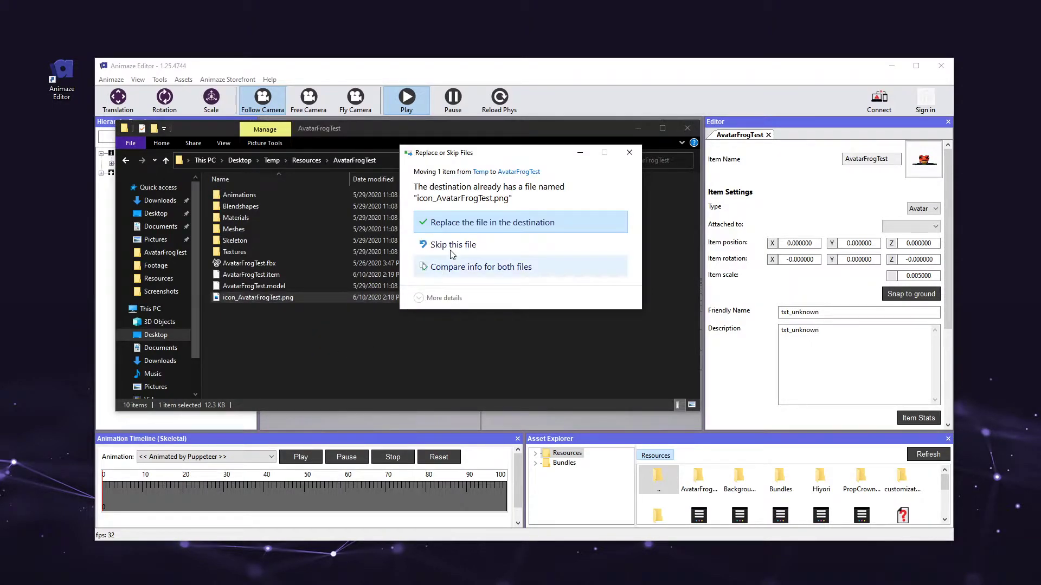
pyautogui.click(447, 224)
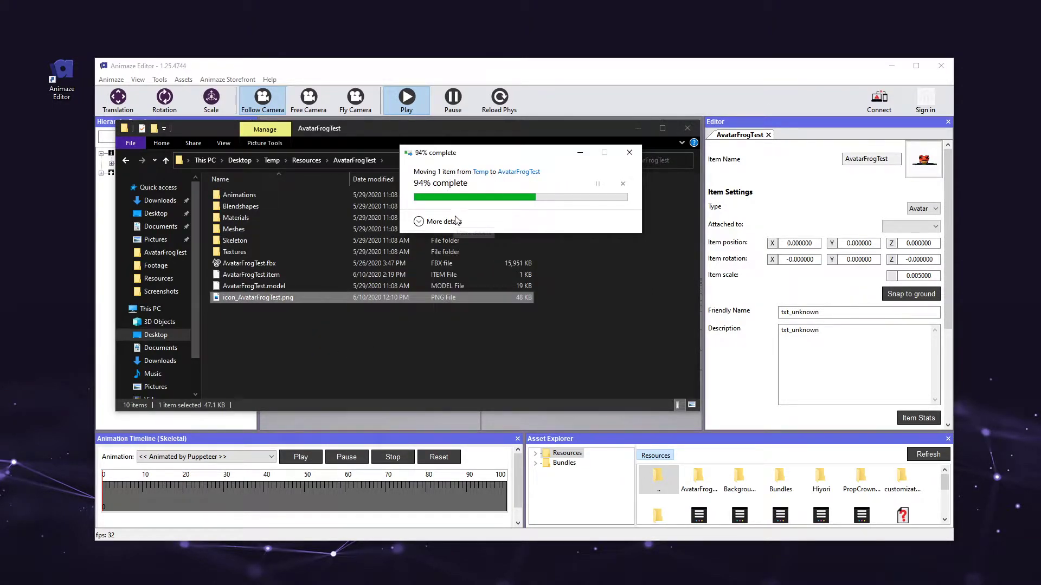
pyautogui.click(576, 93)
pyautogui.click(550, 303)
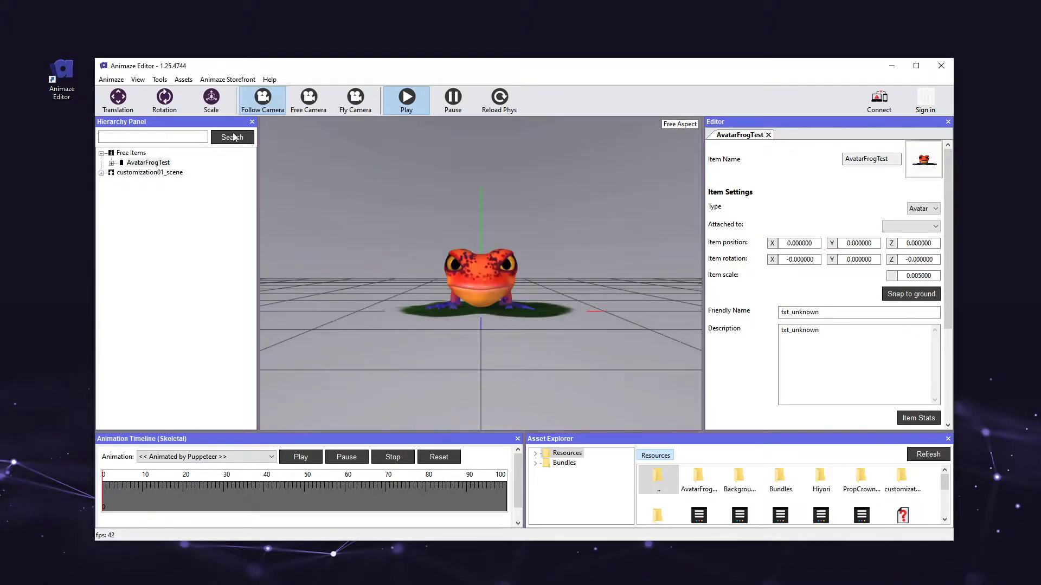
# Refresh the list of available avatars and search it for "avatarfr" to check the frog avatar's icon
pyautogui.click(182, 80)
pyautogui.click(206, 92)
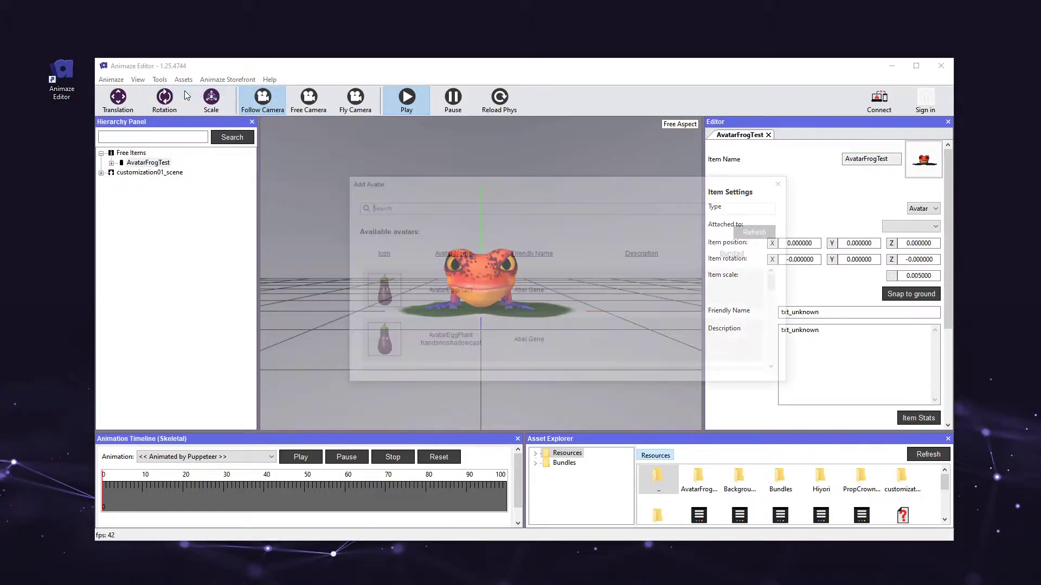
pyautogui.click(774, 237)
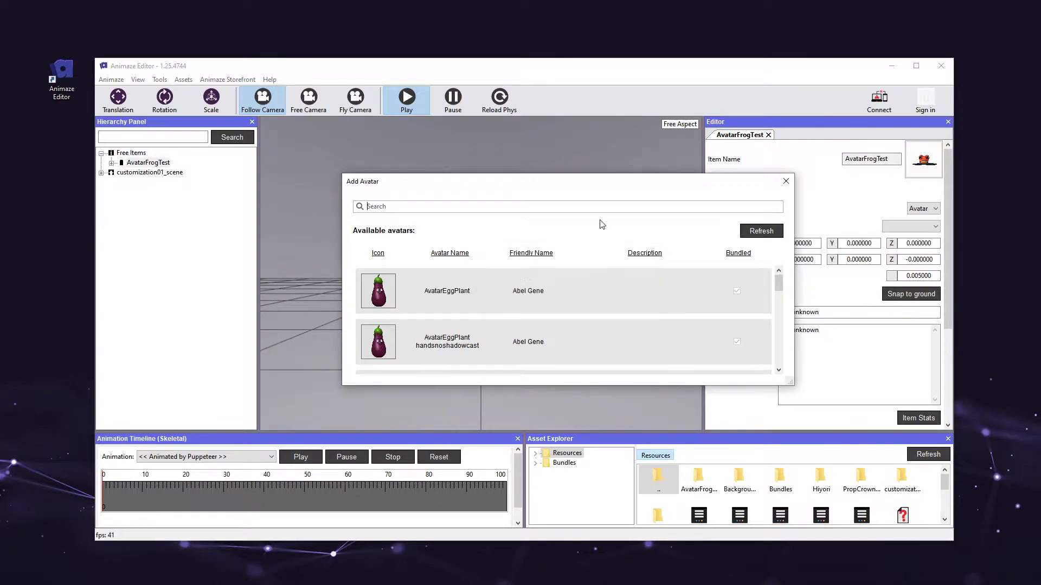
pyautogui.click(579, 207)
pyautogui.write('avatarfr')
pyautogui.click(514, 309)
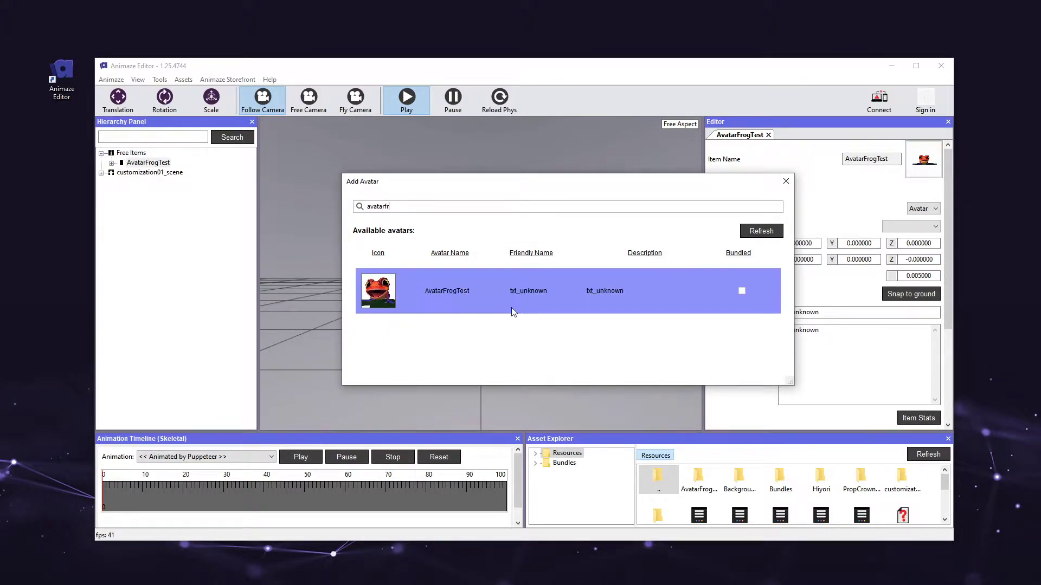
pyautogui.click(785, 182)
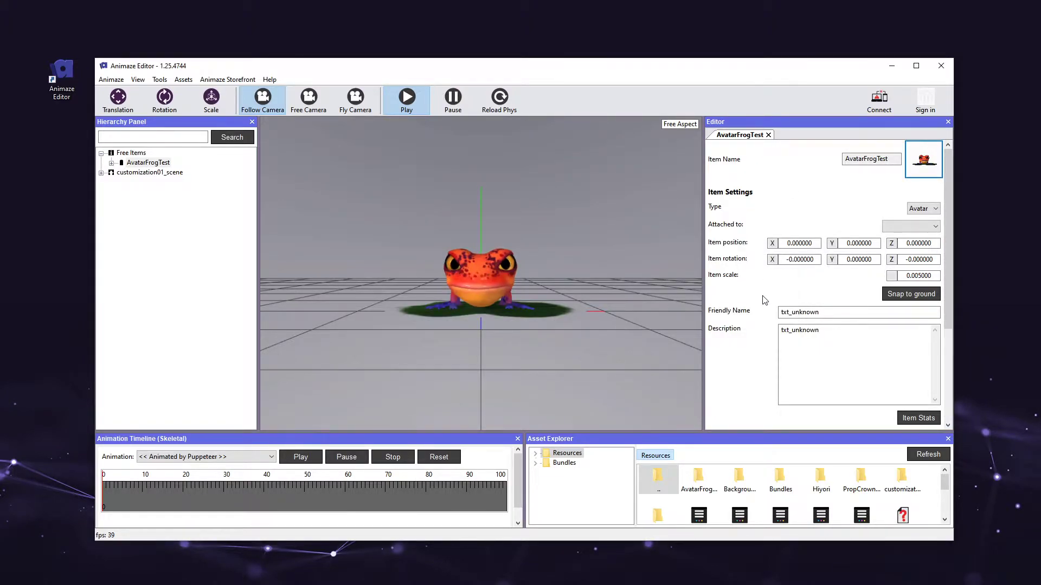
# Set the frog avatar's friendly name to "Froggy McFrogface"
pyautogui.scroll(-3, 793, 188)
pyautogui.moveTo(821, 212); pyautogui.dragTo(707, 207)
pyautogui.write('Froggy McFrogface @#$')
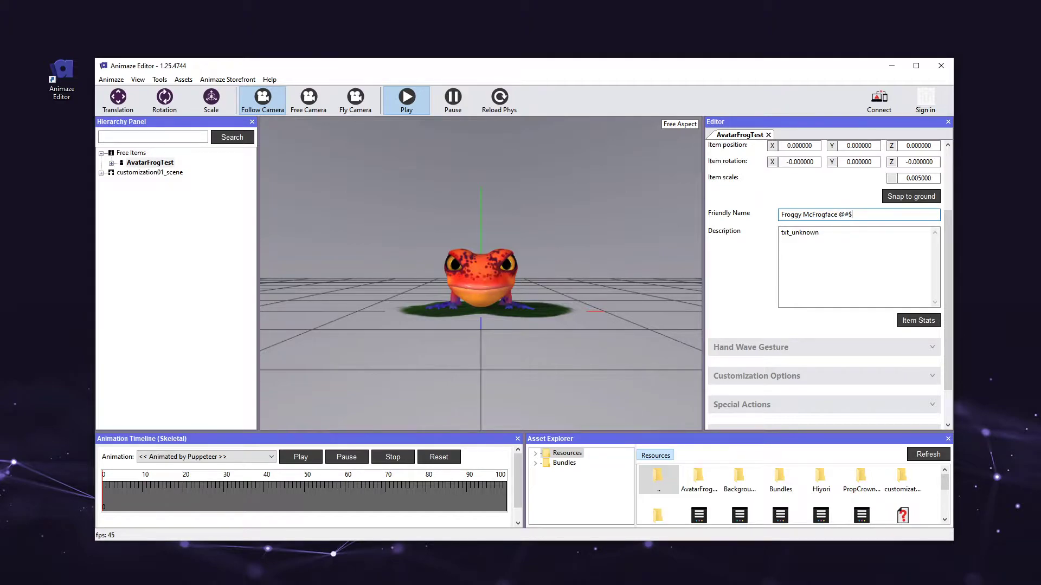
pyautogui.press('BackSpace')
pyautogui.press('BackSpace')
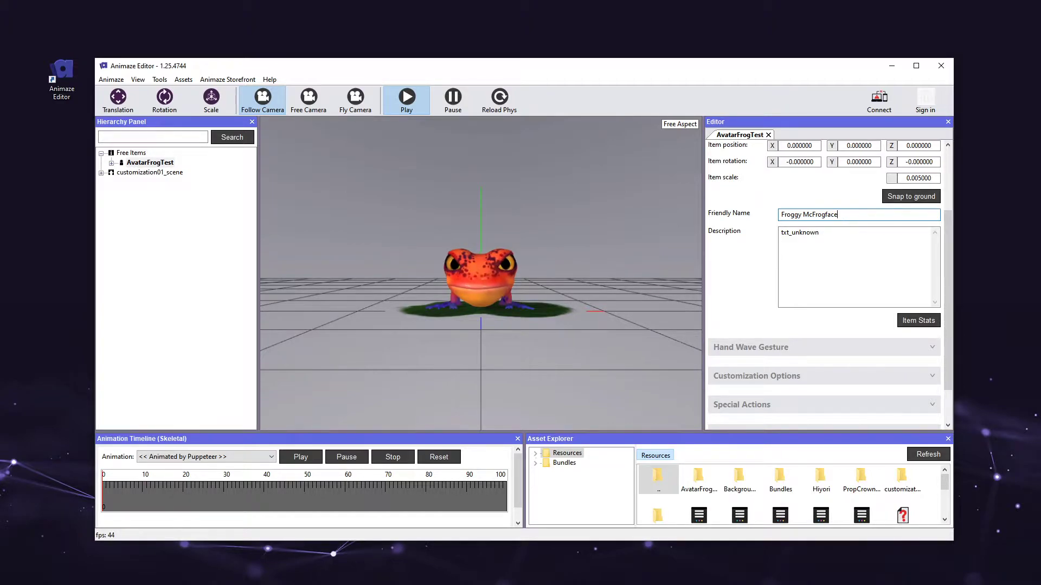
# Replace the frog avatar's description with "Froggy is a frog, who could've thought?"
pyautogui.click(857, 266)
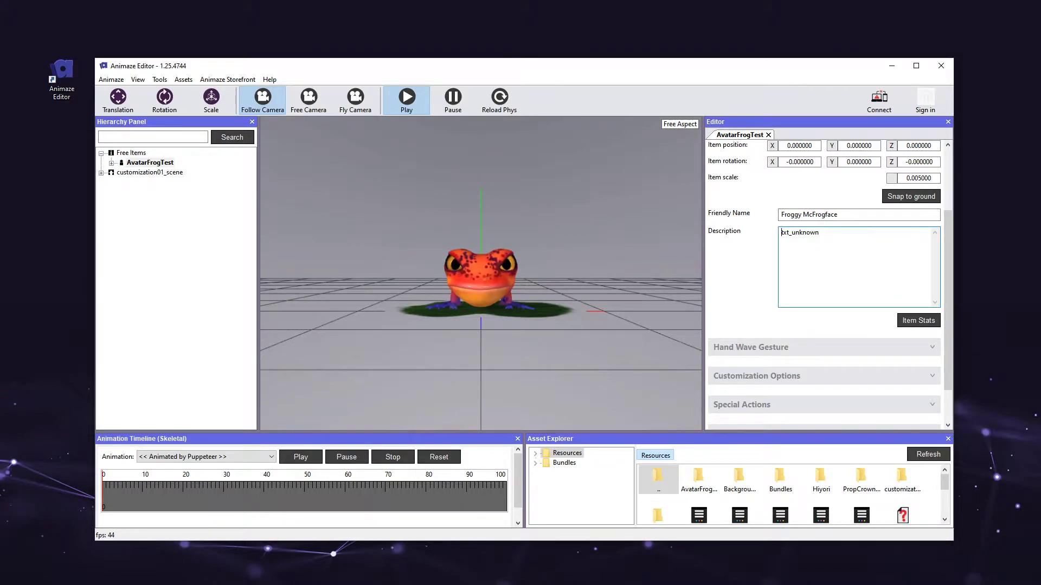
pyautogui.hotkey('ctrl', 'a')
pyautogui.write('Froggy is a frog, who coul')
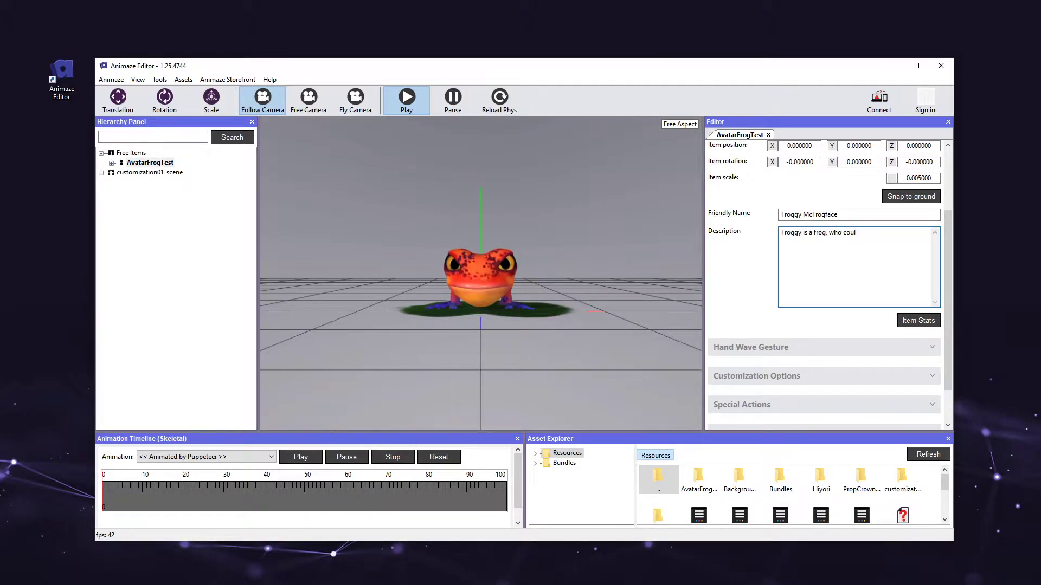
pyautogui.write("d've thought?")
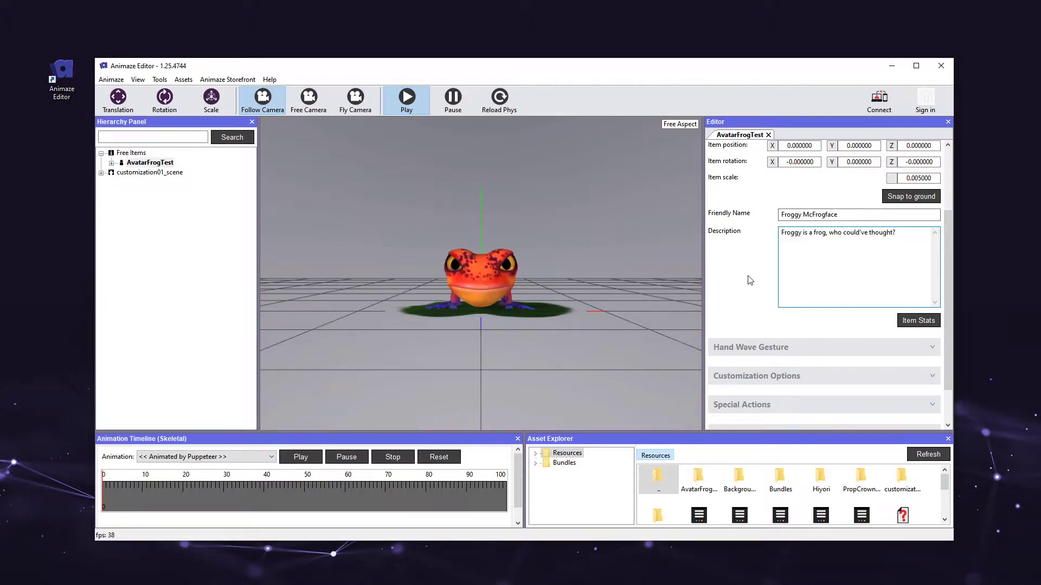
# Save the AvatarFrogTest item with its new friendly name and description
pyautogui.scroll(3, 750, 280)
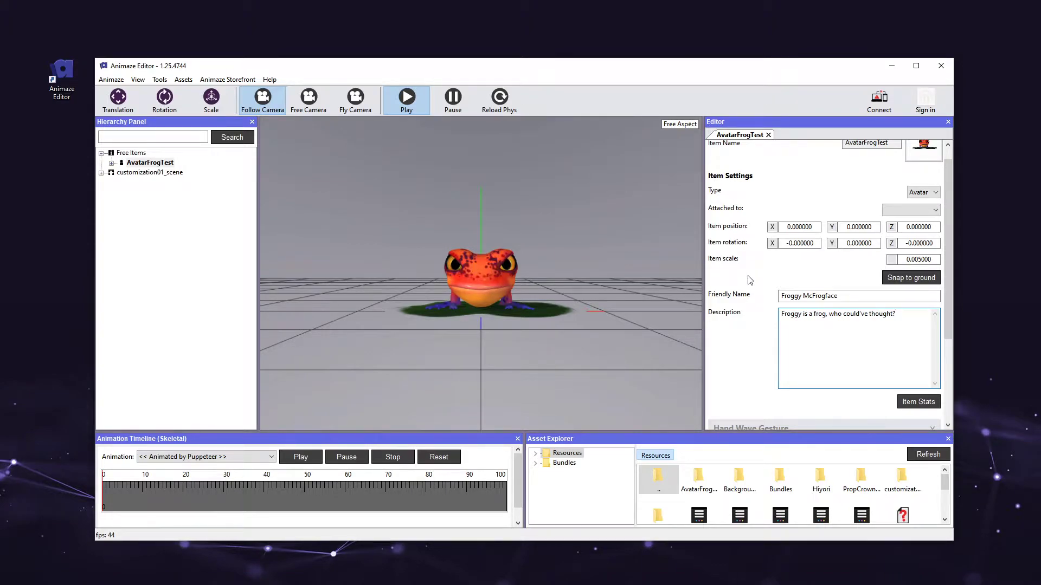
pyautogui.rightClick(165, 163)
pyautogui.click(198, 182)
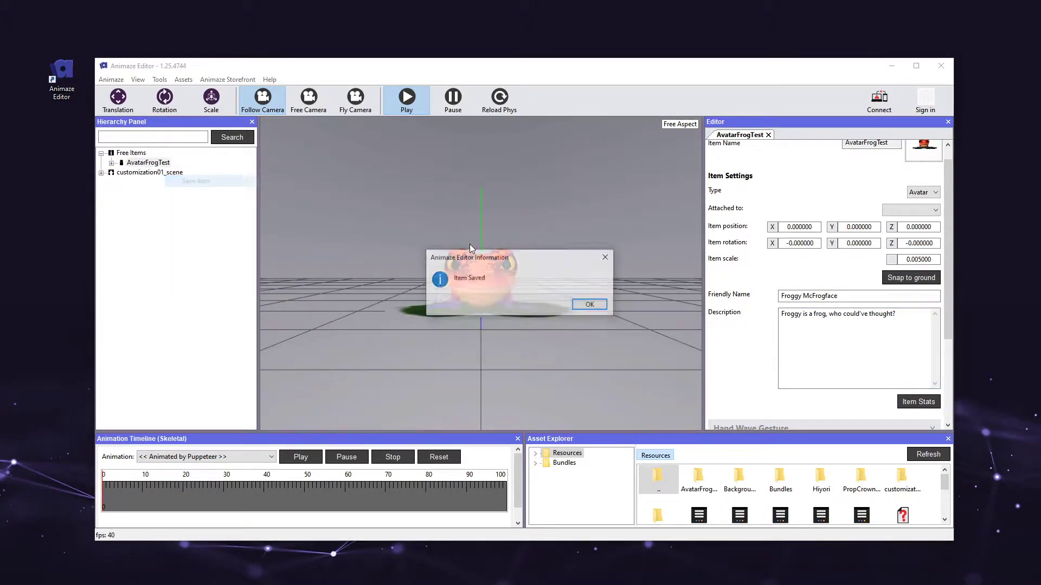
pyautogui.click(591, 304)
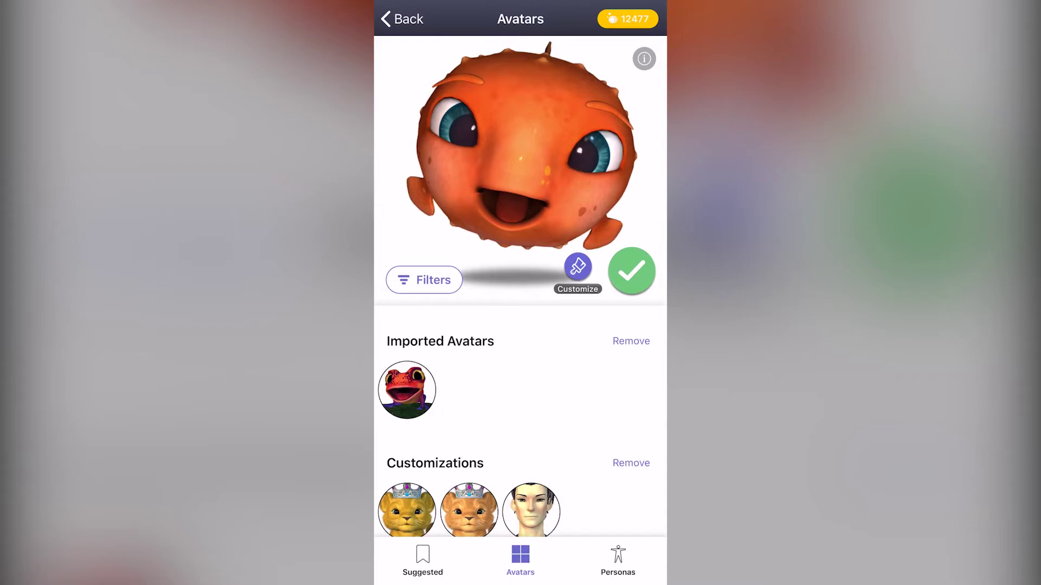
# Switch to the Animaze mobile app and select the frog among the imported avatars
pyautogui.click(407, 390)
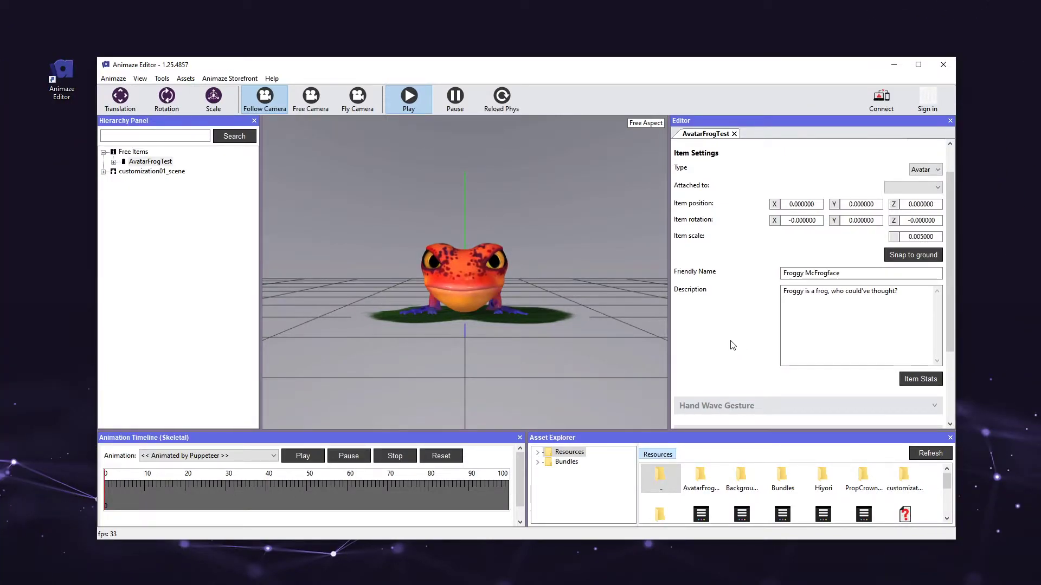
# Expand the item camera settings of the AvatarFrogTest avatar
pyautogui.scroll(-3, 732, 345)
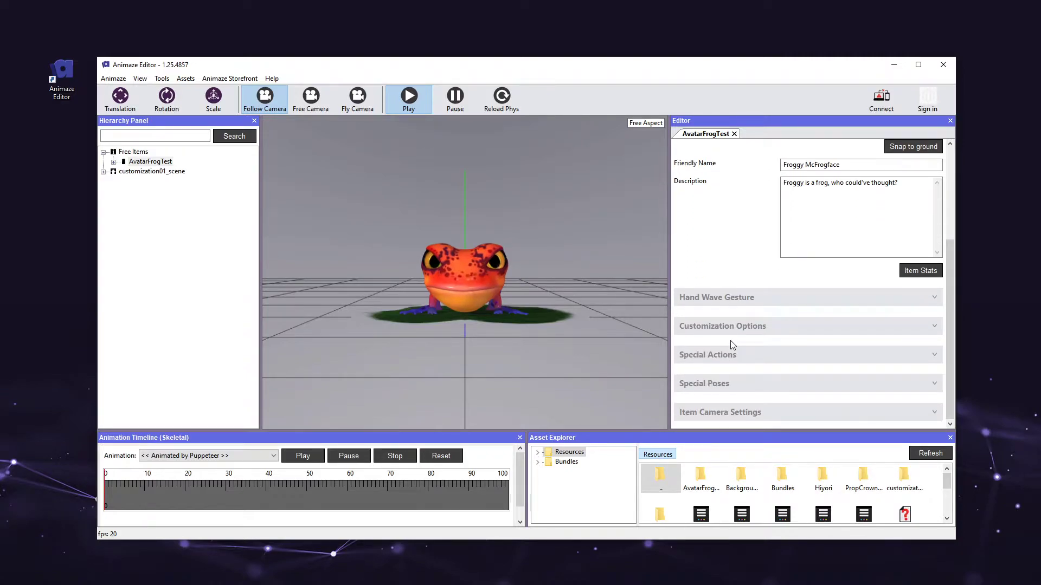
pyautogui.click(788, 415)
pyautogui.scroll(-2, 786, 417)
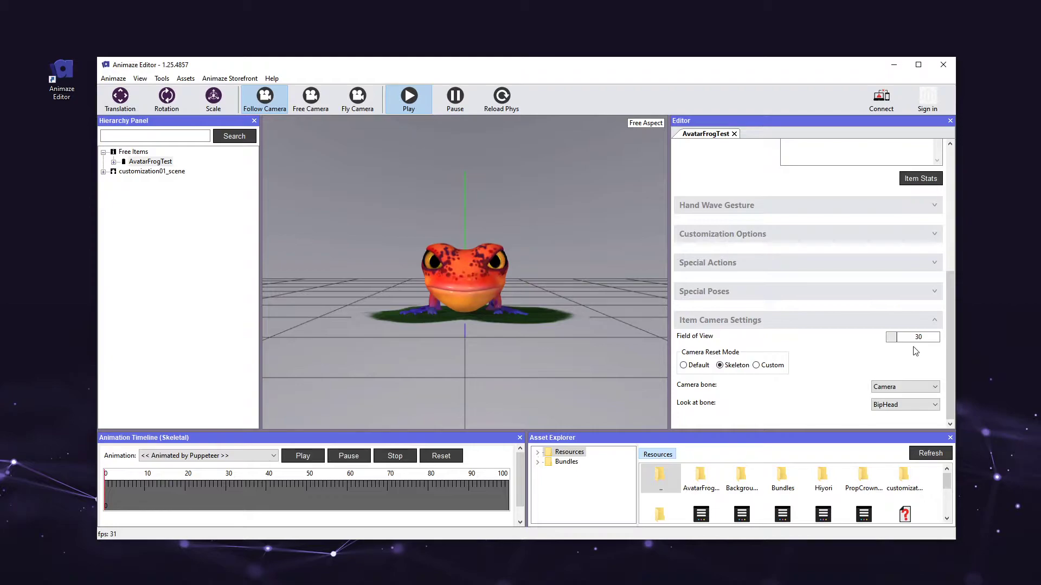
# Try field of view values of 40 and 20 for the frog avatar's camera
pyautogui.doubleClick(917, 337)
pyautogui.write('40')
pyautogui.press('BackSpace')
pyautogui.press('BackSpace')
pyautogui.write('50')
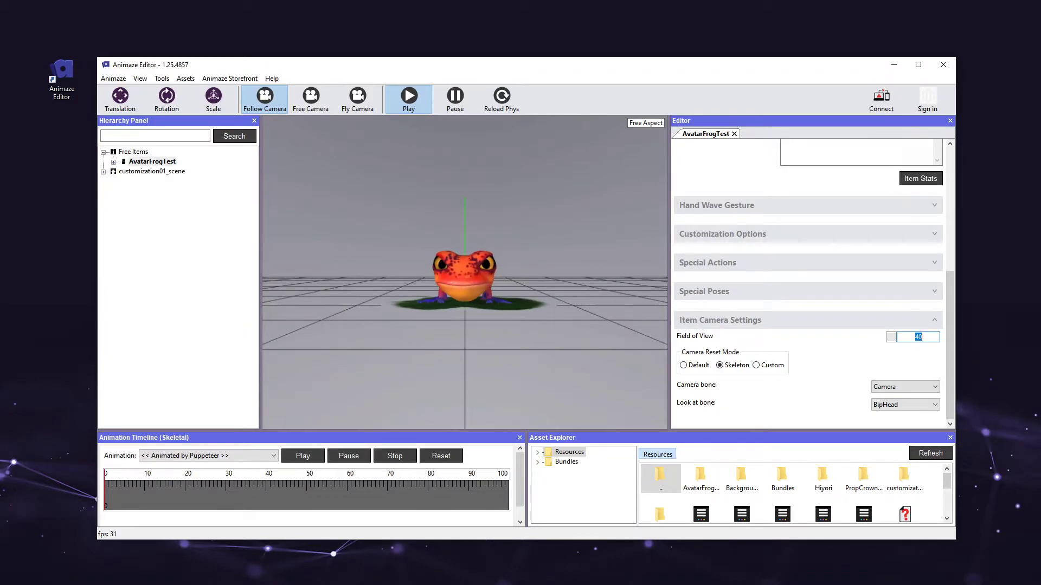
pyautogui.write('20')
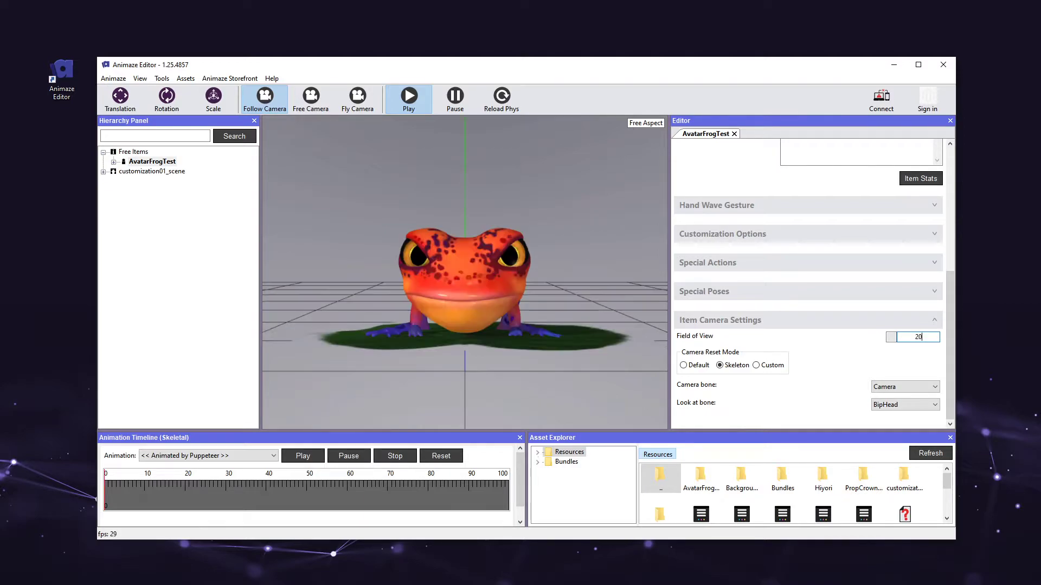
# Switch the viewport to the 9:16 aspect ratio and adjust the avatar camera's field of view to 26
pyautogui.click(140, 78)
pyautogui.moveTo(216, 189)
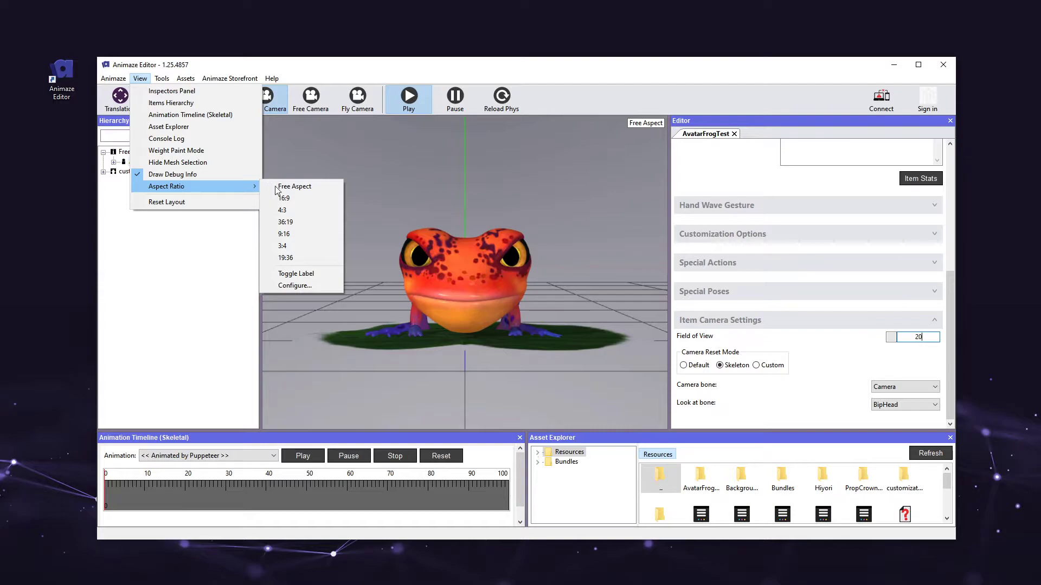
pyautogui.click(300, 234)
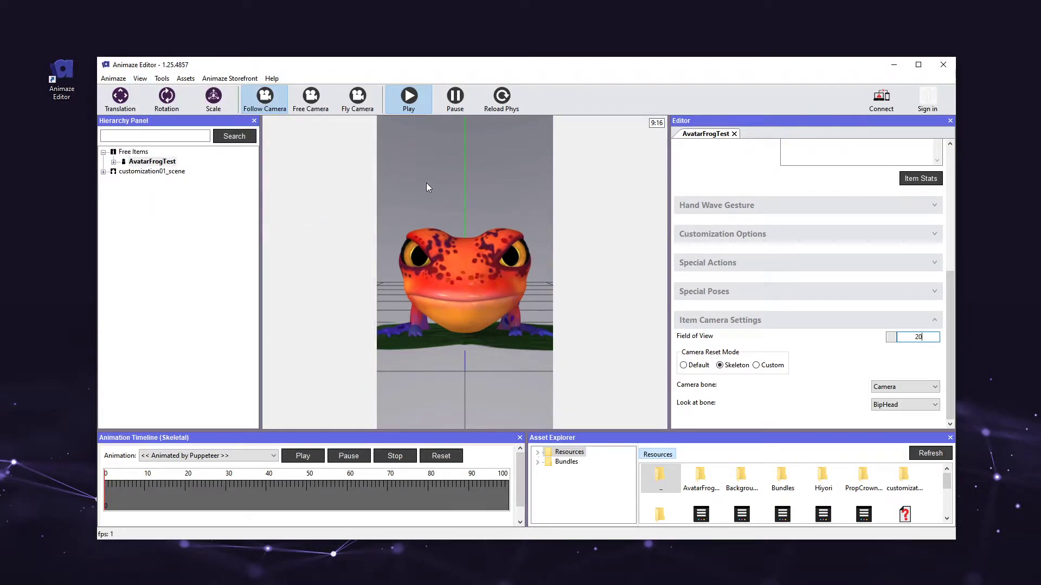
pyautogui.moveTo(891, 338); pyautogui.dragTo(883, 339)
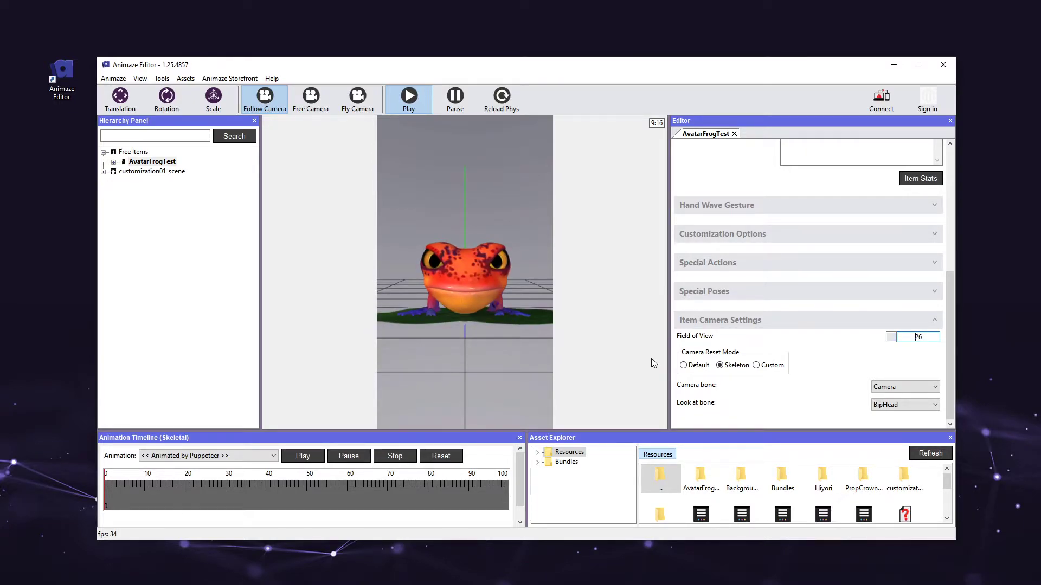
# Save the AvatarFrogTest item with its adjusted camera settings
pyautogui.rightClick(167, 163)
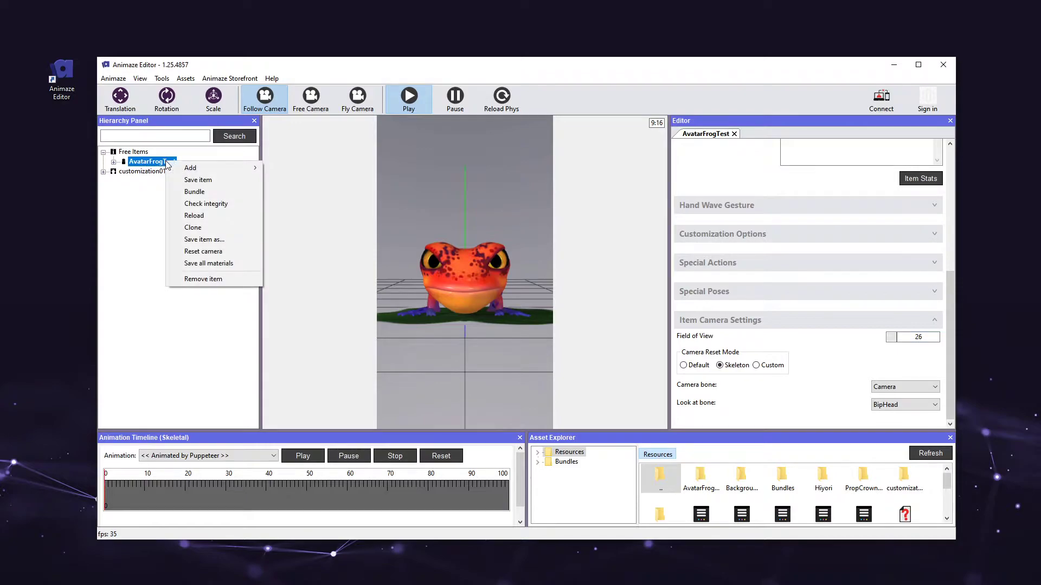
pyautogui.click(240, 183)
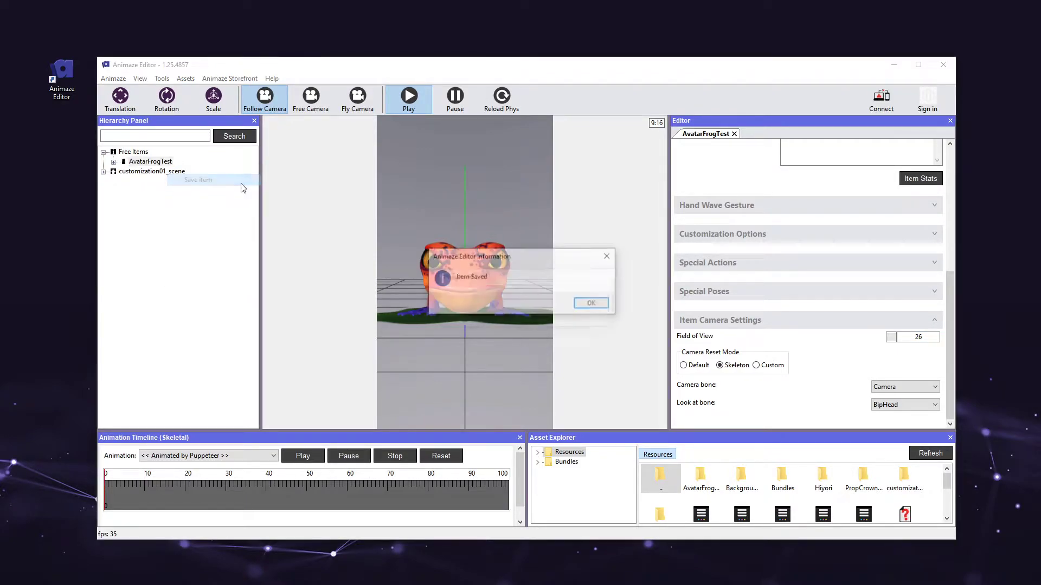
pyautogui.click(599, 306)
pyautogui.click(825, 368)
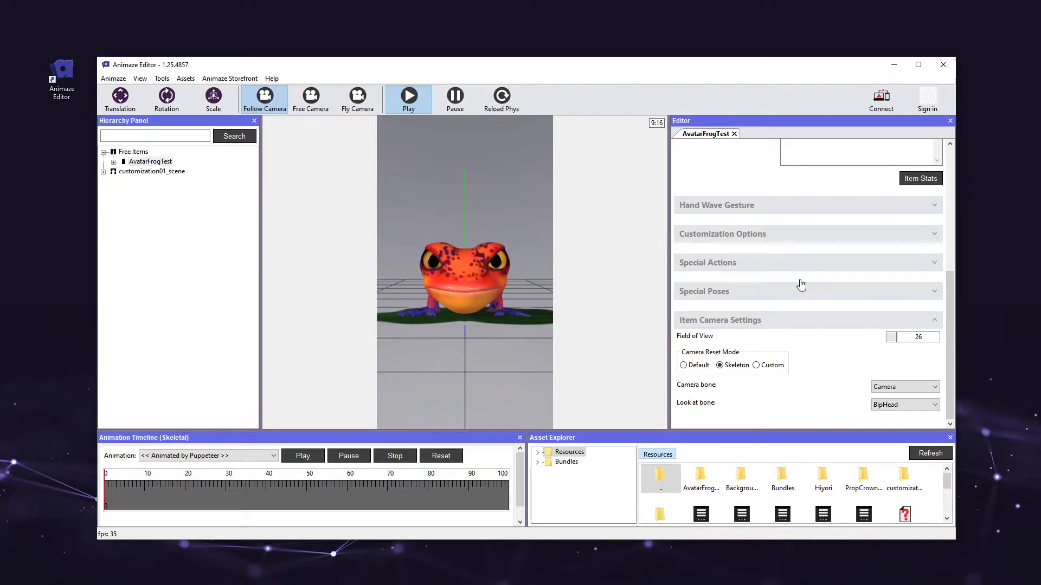
# Add a new customization option of type Color customization to the AvatarFrogTest avatar
pyautogui.click(168, 161)
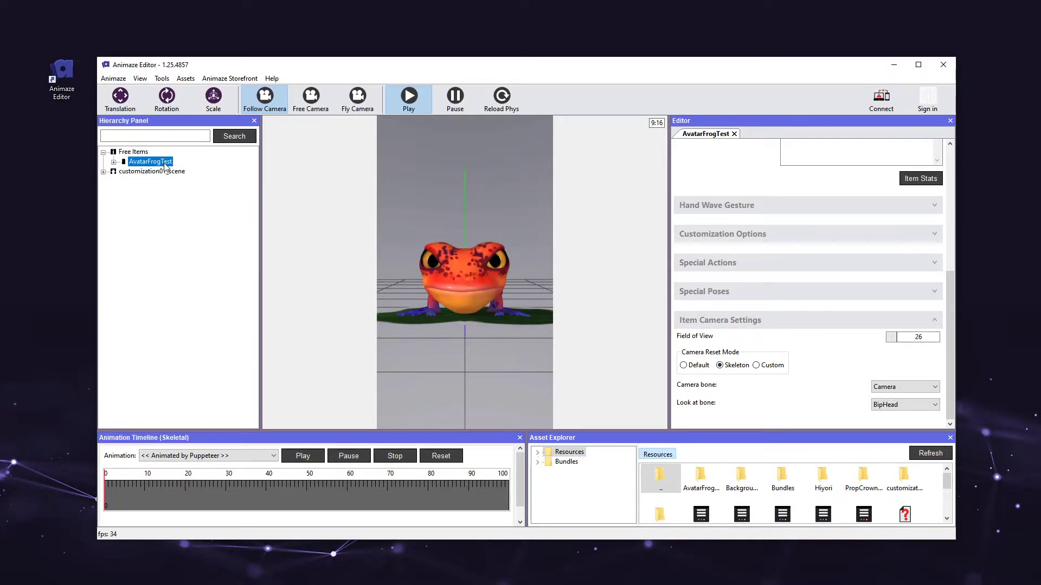
pyautogui.click(825, 240)
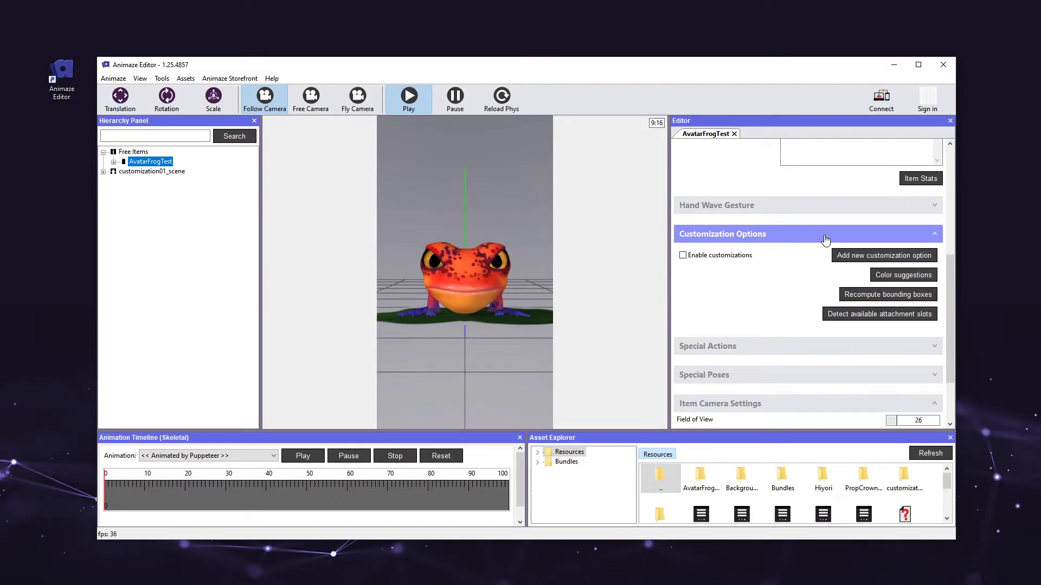
pyautogui.click(851, 264)
pyautogui.moveTo(527, 242); pyautogui.dragTo(614, 221)
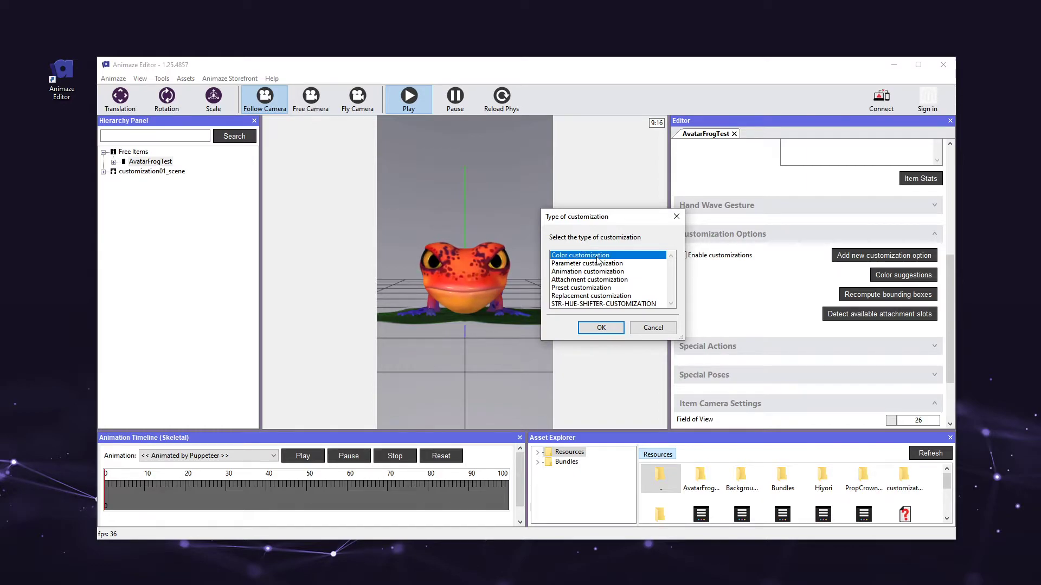
pyautogui.click(608, 329)
# Expand the new Color customization option and assign the AvatarFrogTest_Body_CM2.tga texture as its color mask
pyautogui.scroll(-1, 719, 304)
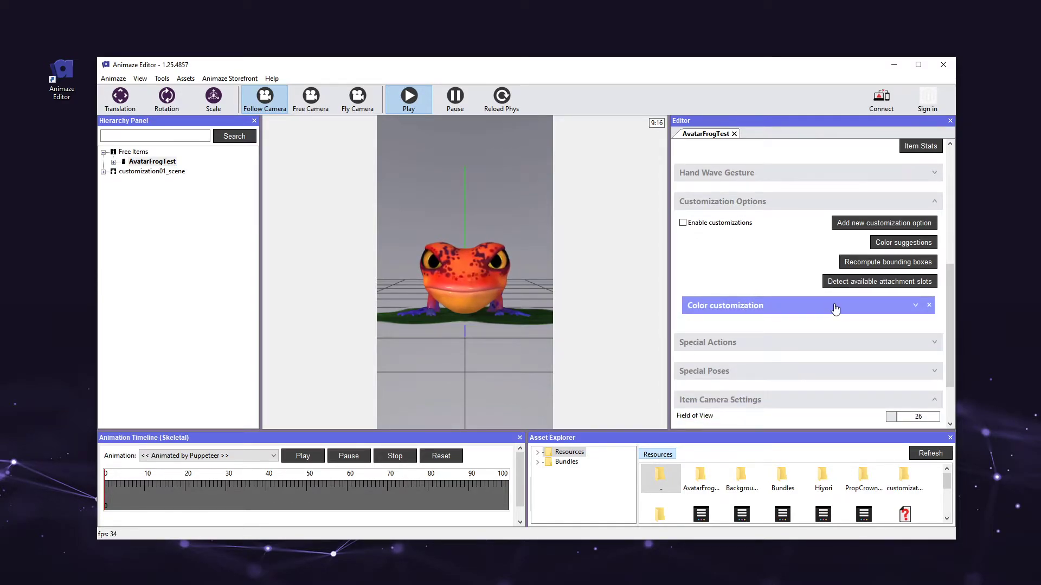
pyautogui.click(835, 307)
pyautogui.scroll(-4, 782, 342)
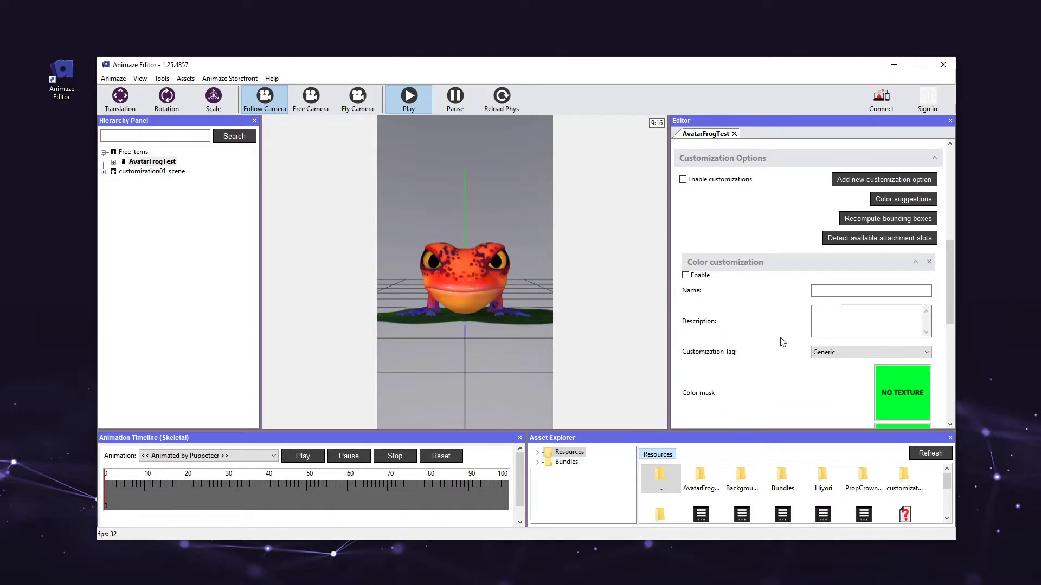
pyautogui.scroll(-2, 783, 341)
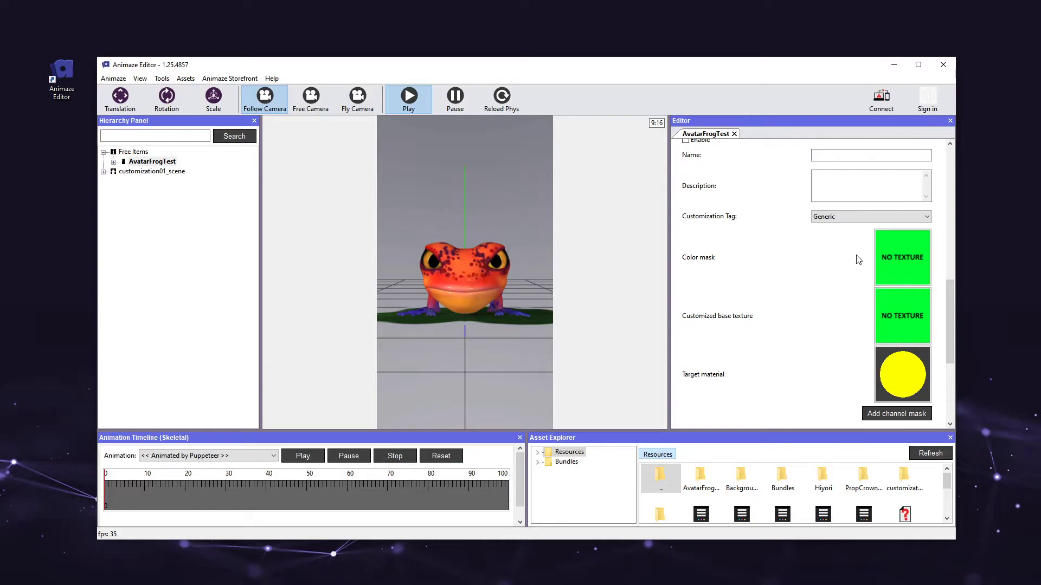
pyautogui.click(904, 254)
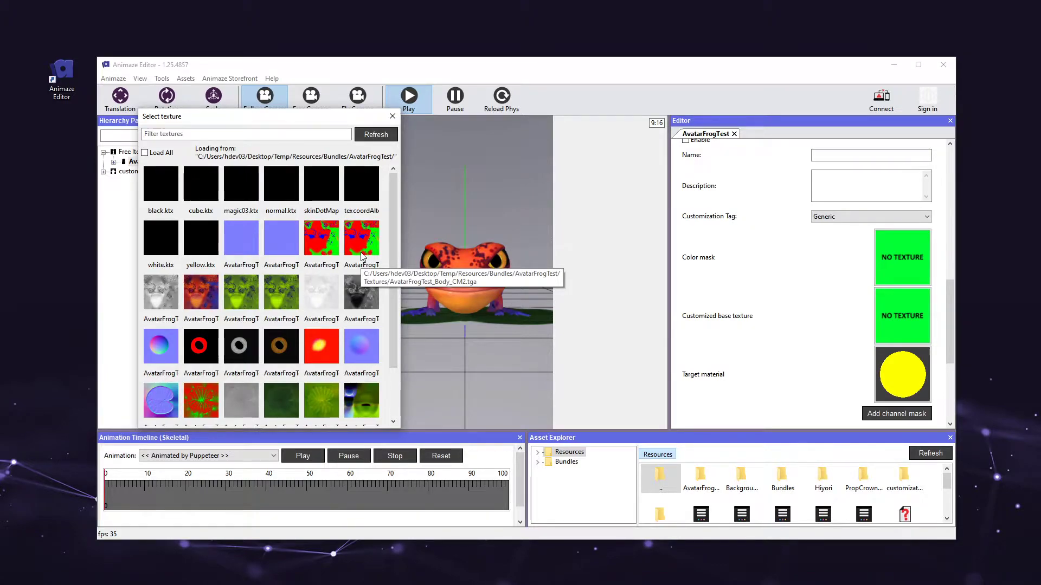
pyautogui.doubleClick(362, 258)
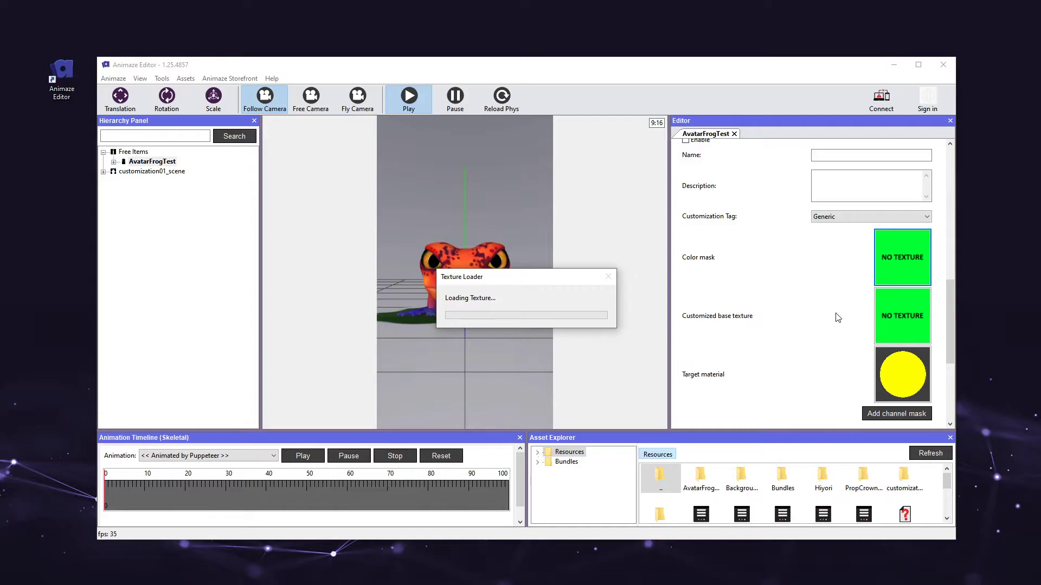
# Set the customized base texture to AvatarFrogTest_Body_CSTM.tga and the target material to Body
pyautogui.click(896, 316)
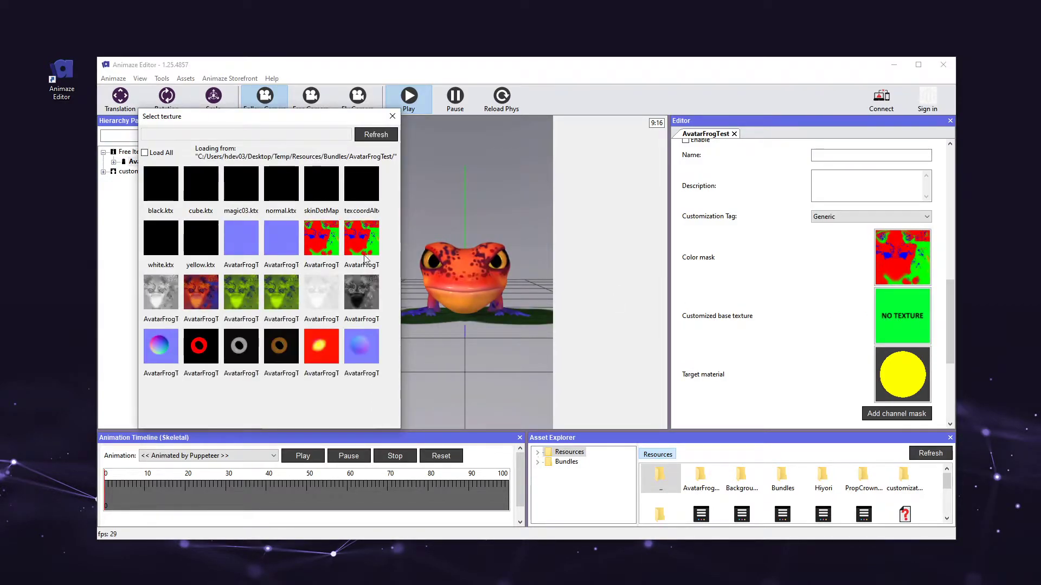
pyautogui.click(173, 306)
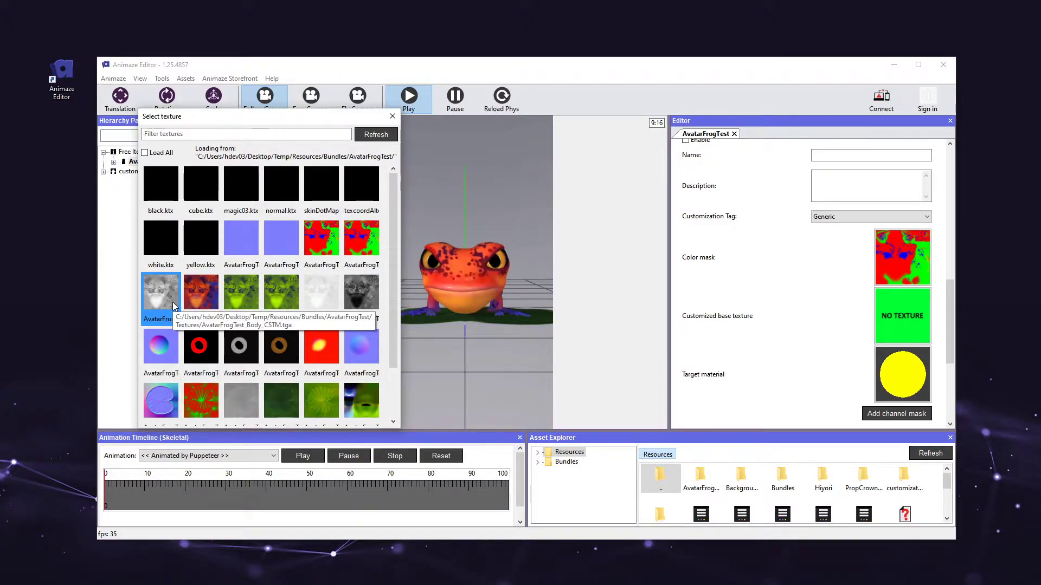
pyautogui.doubleClick(173, 306)
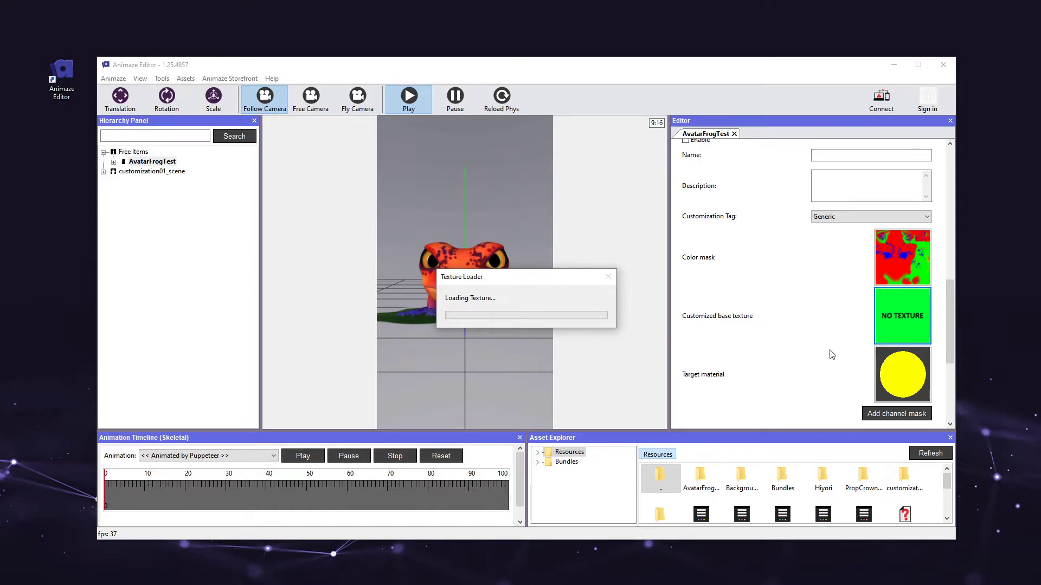
pyautogui.scroll(-1, 832, 355)
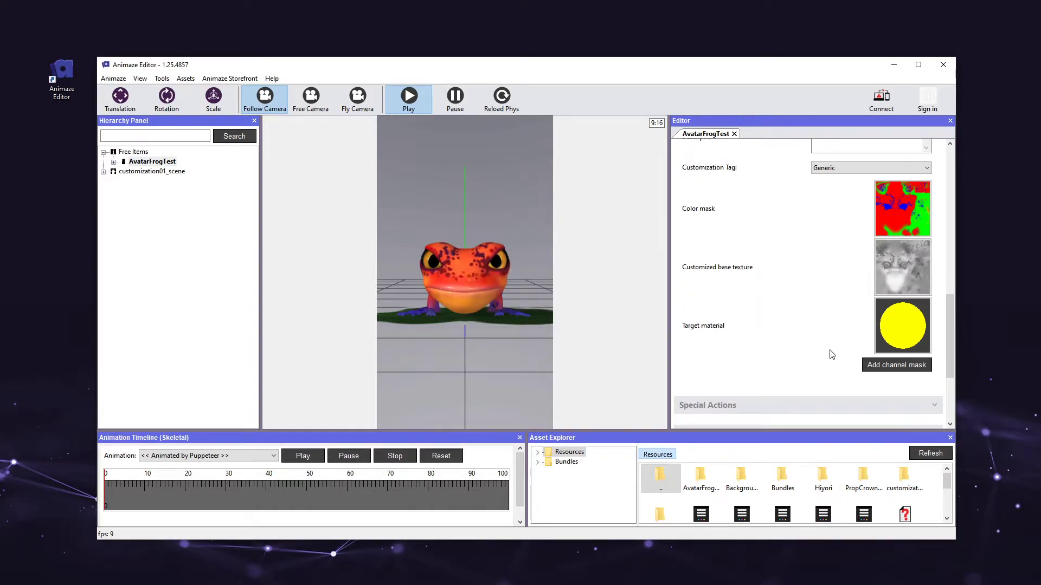
pyautogui.click(899, 322)
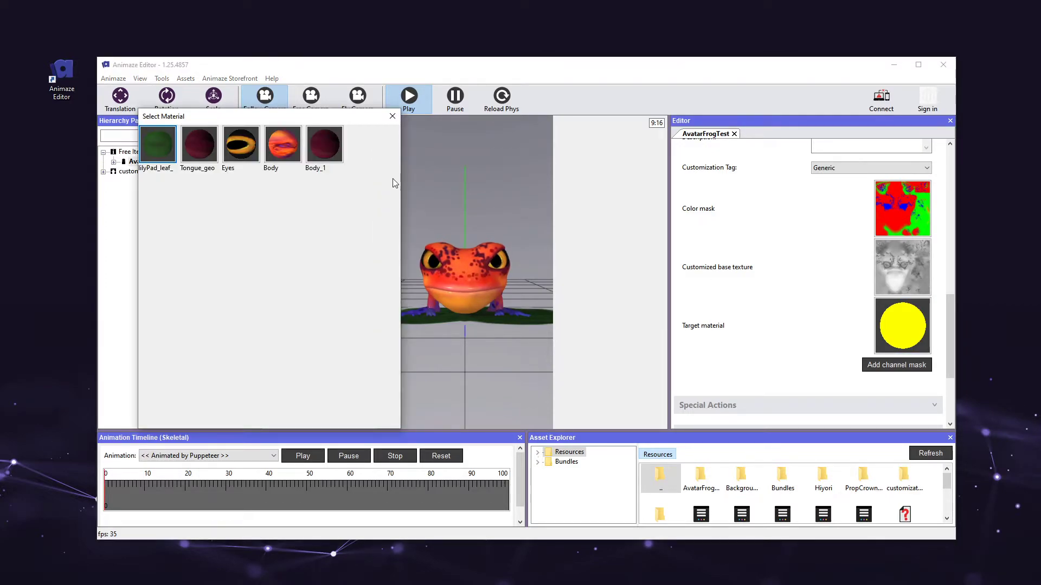
pyautogui.doubleClick(283, 149)
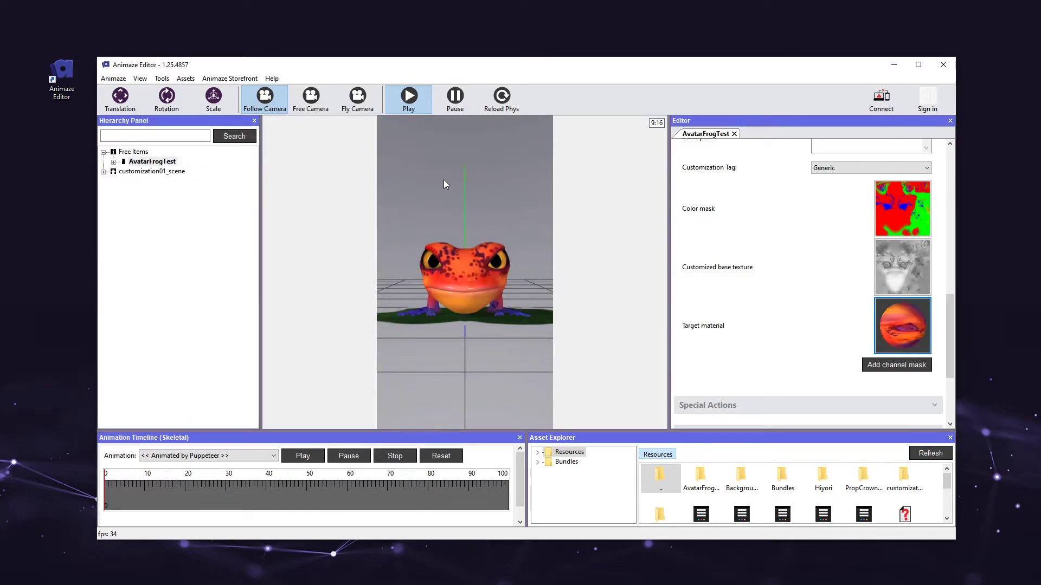
# Add a channel mask targeting the red channel and expand its settings
pyautogui.scroll(-1, 792, 314)
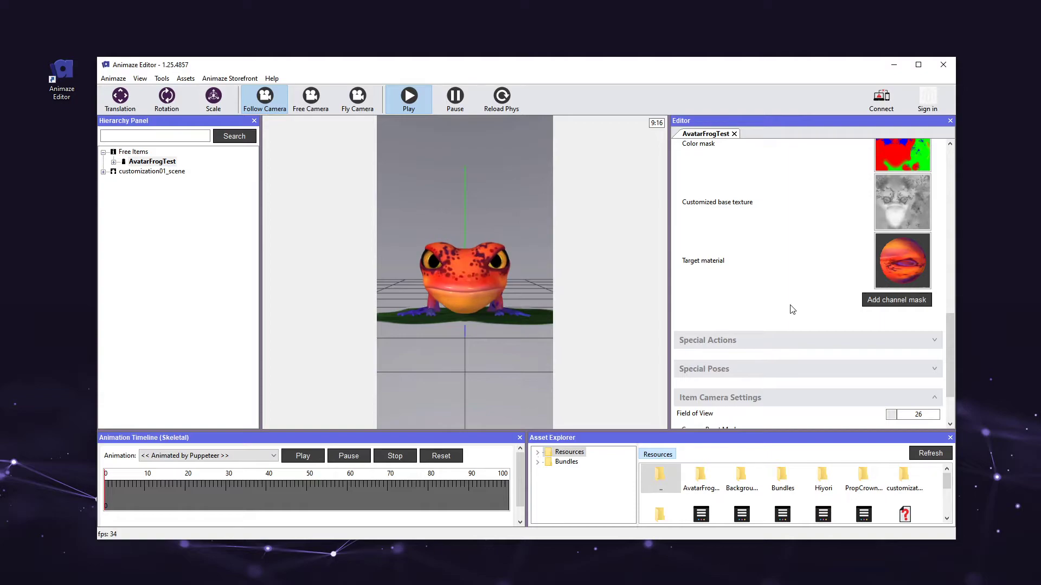
pyautogui.click(867, 305)
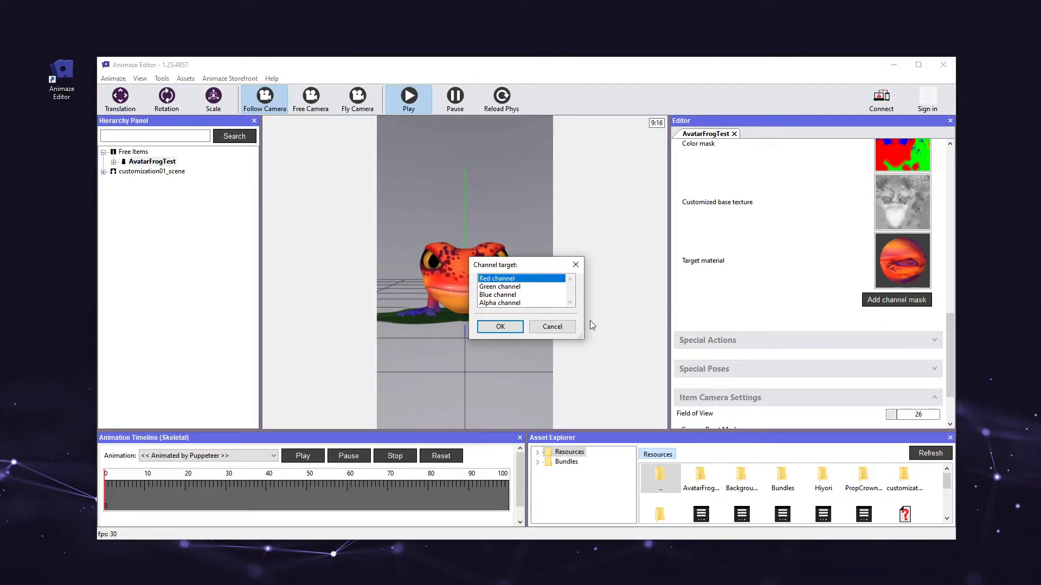
pyautogui.click(517, 331)
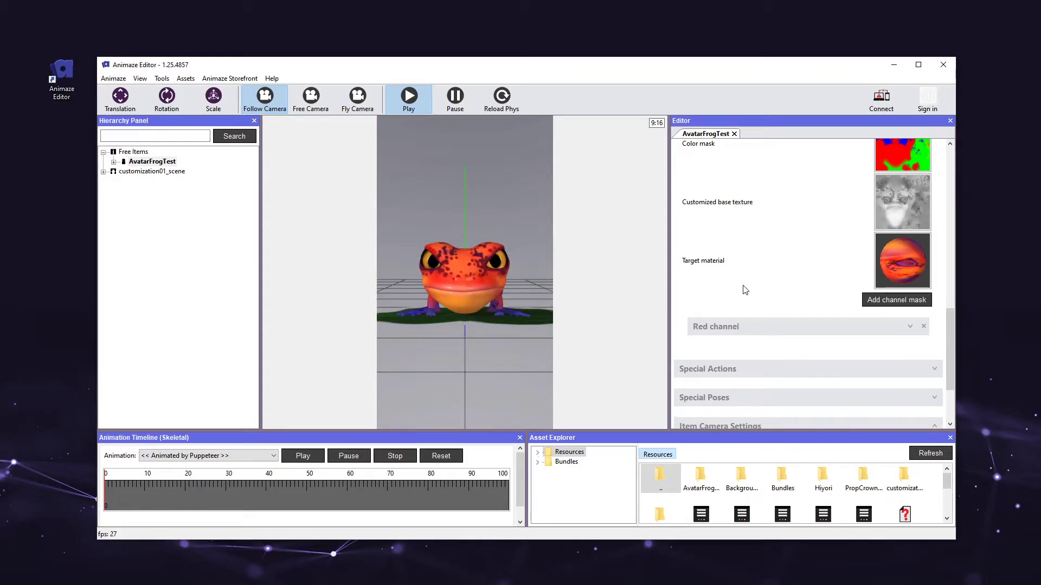
pyautogui.scroll(-1, 744, 290)
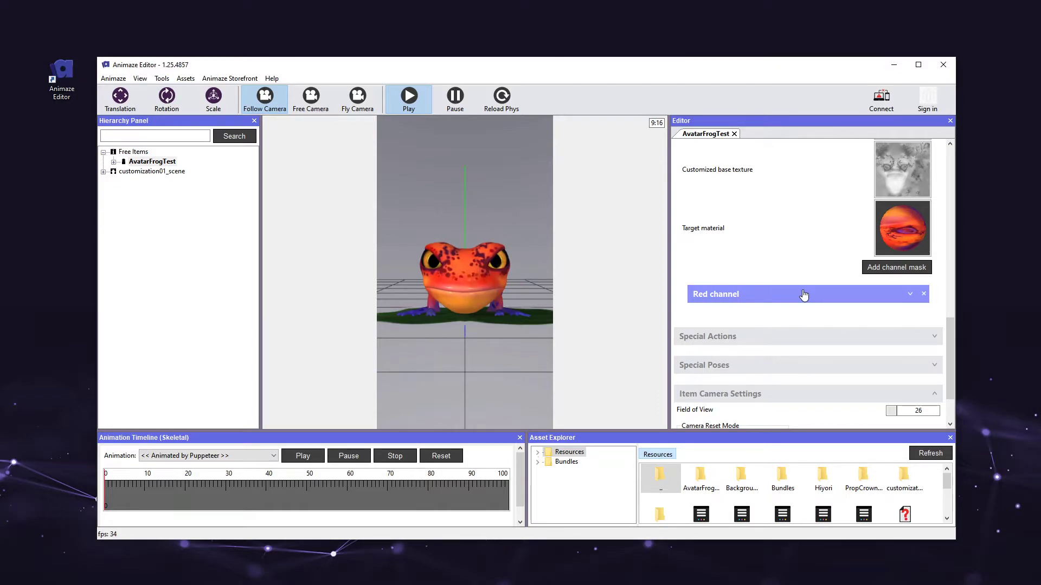
pyautogui.click(803, 294)
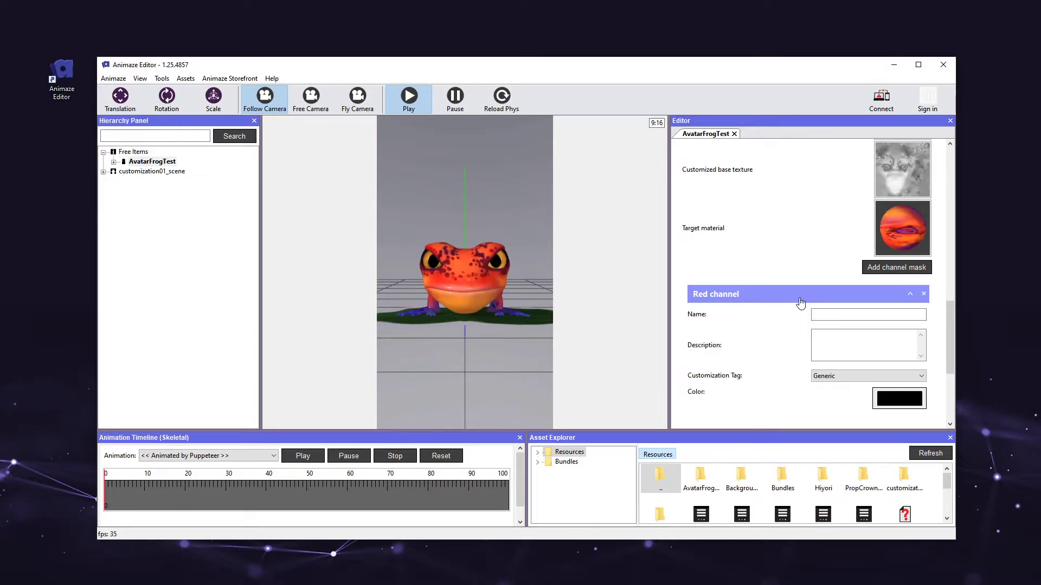
# Set the red channel's color to yellow (ARGB FFFFD43B) and its customization tag to Skin
pyautogui.scroll(-2, 775, 344)
pyautogui.click(883, 359)
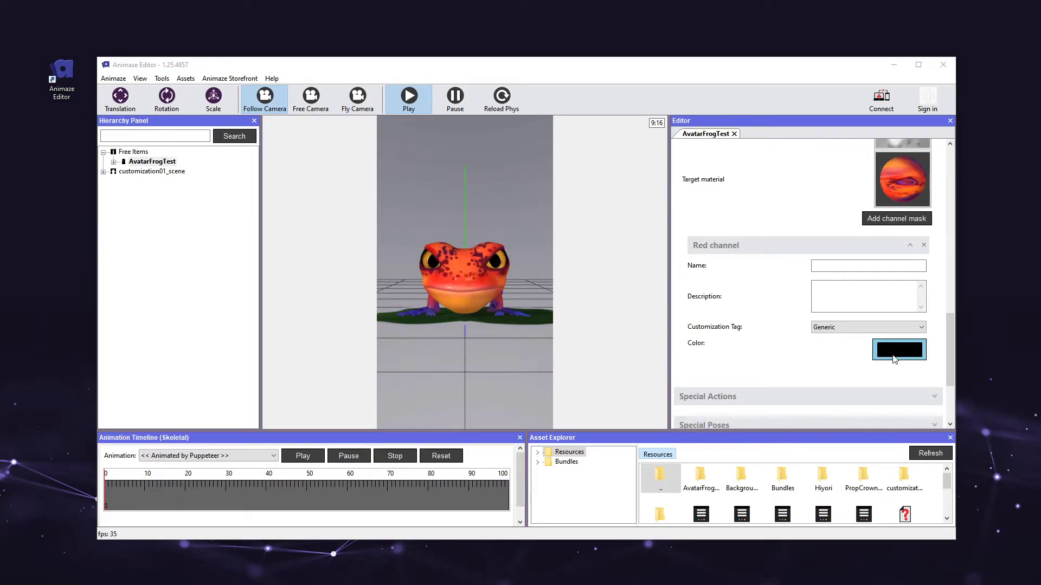
pyautogui.click(976, 399)
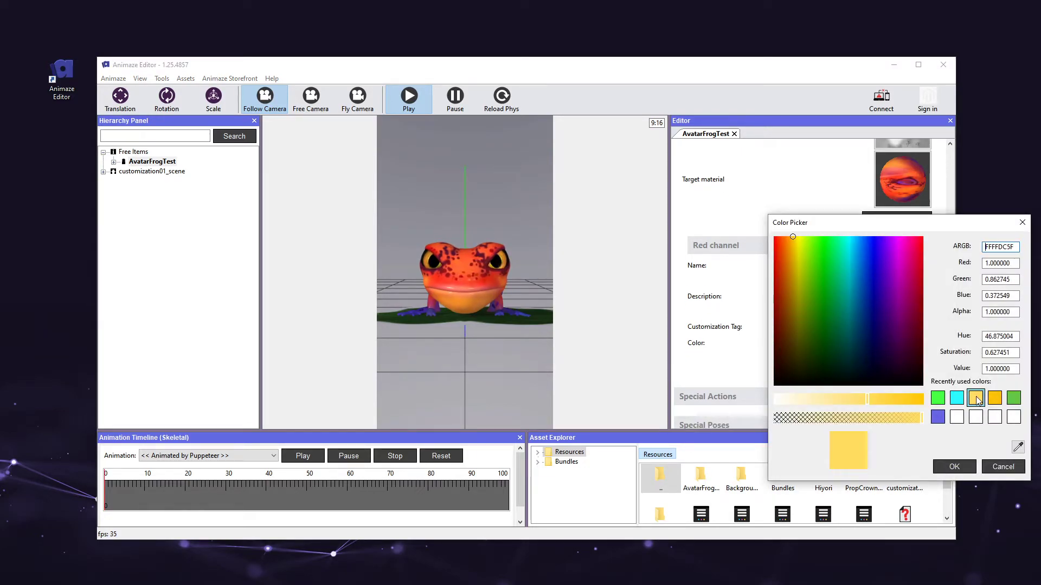
pyautogui.click(888, 399)
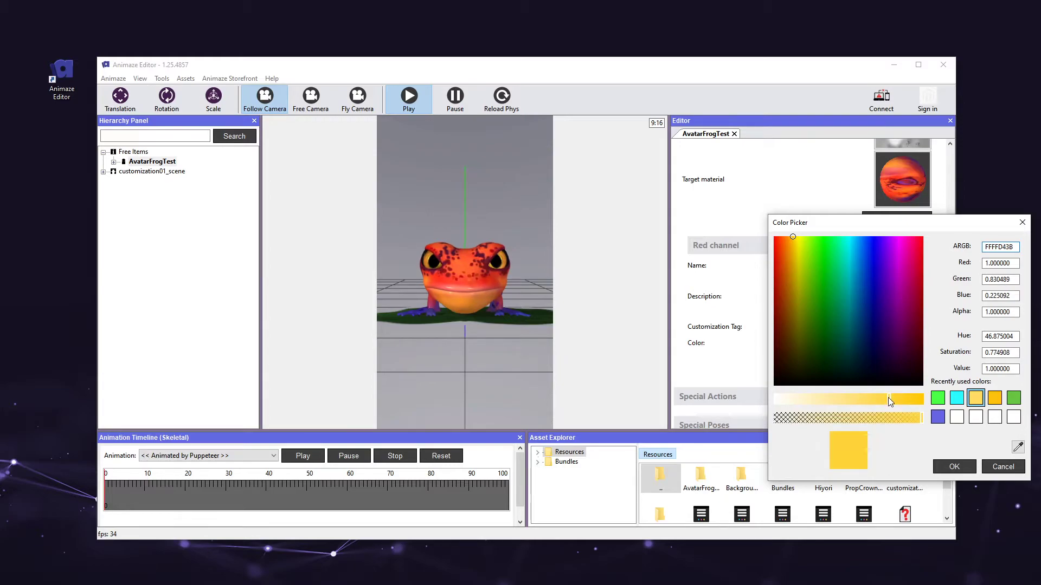
pyautogui.click(955, 469)
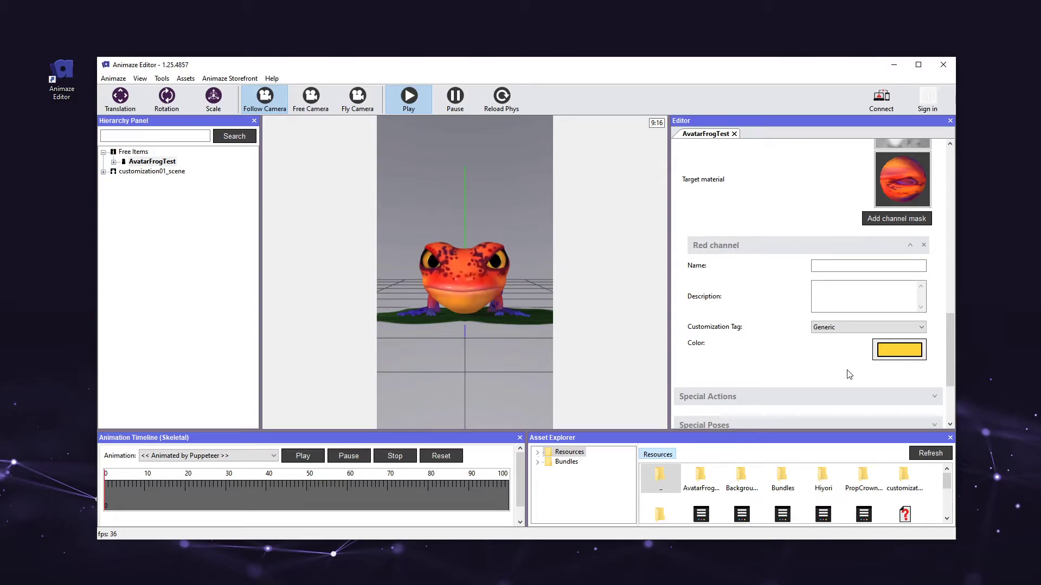
pyautogui.click(844, 327)
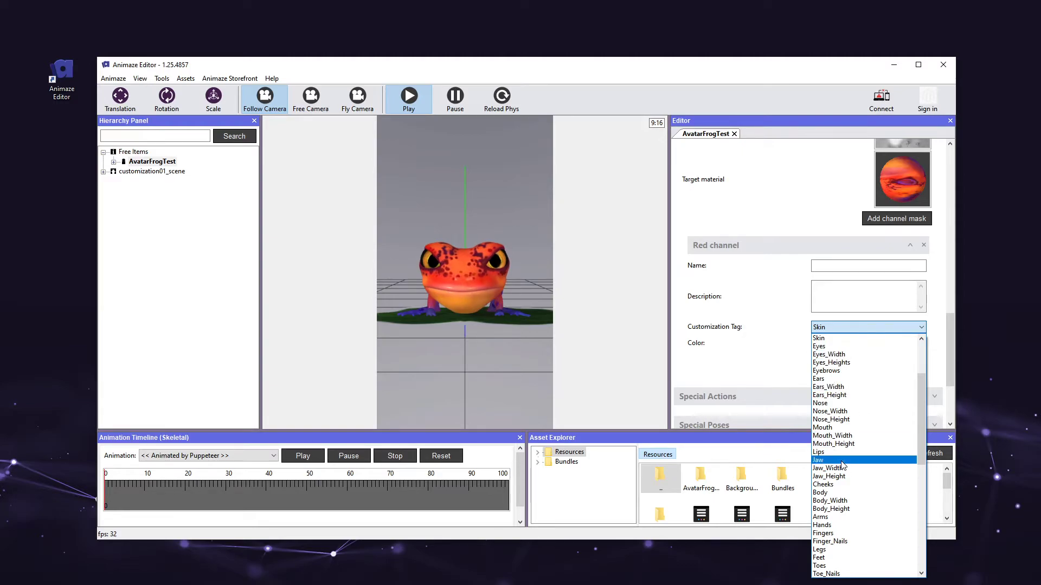
pyautogui.click(866, 339)
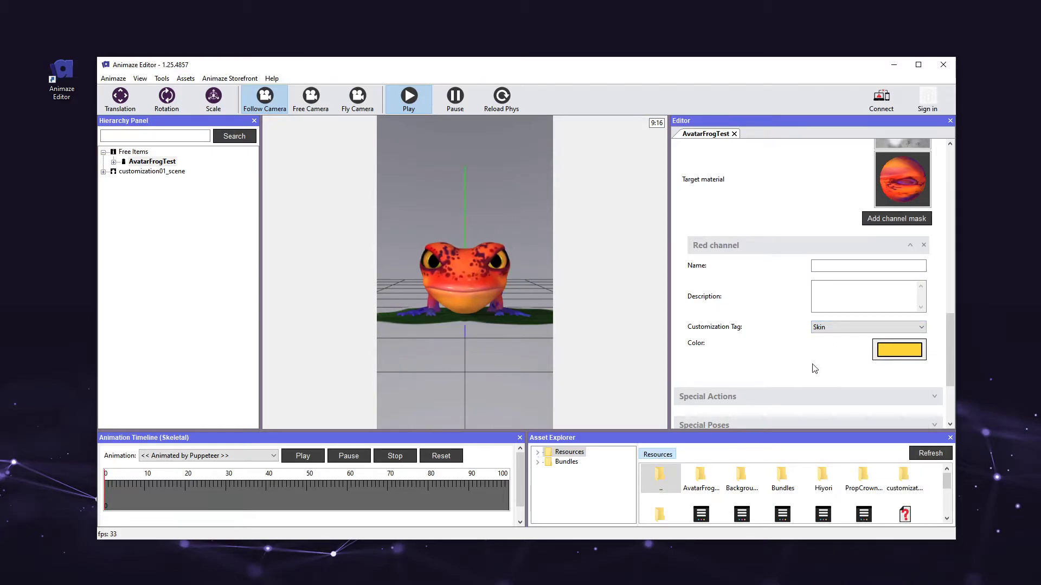
# Add a channel mask targeting the green channel and expand its settings
pyautogui.click(878, 219)
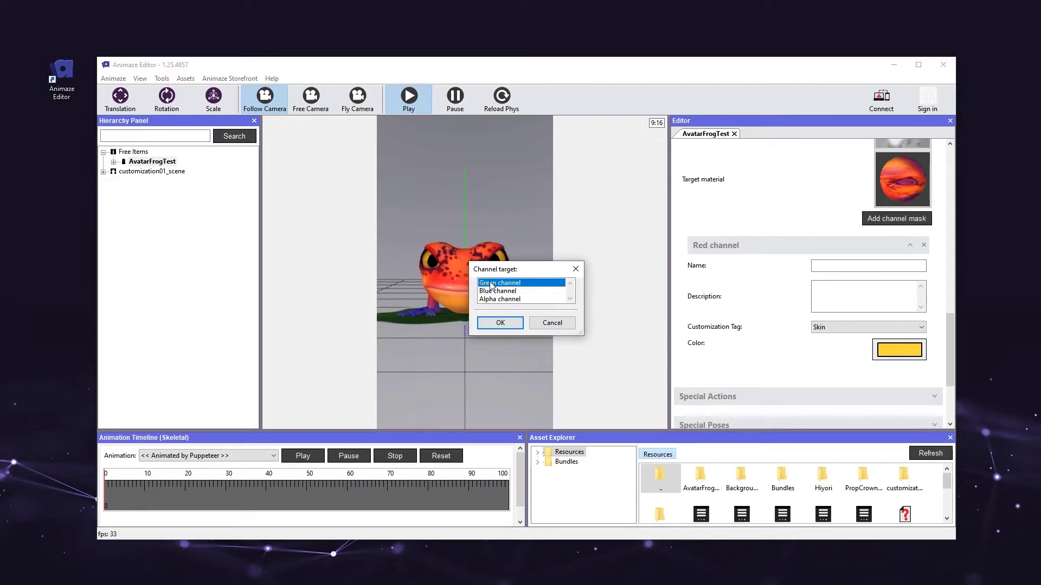
pyautogui.click(511, 322)
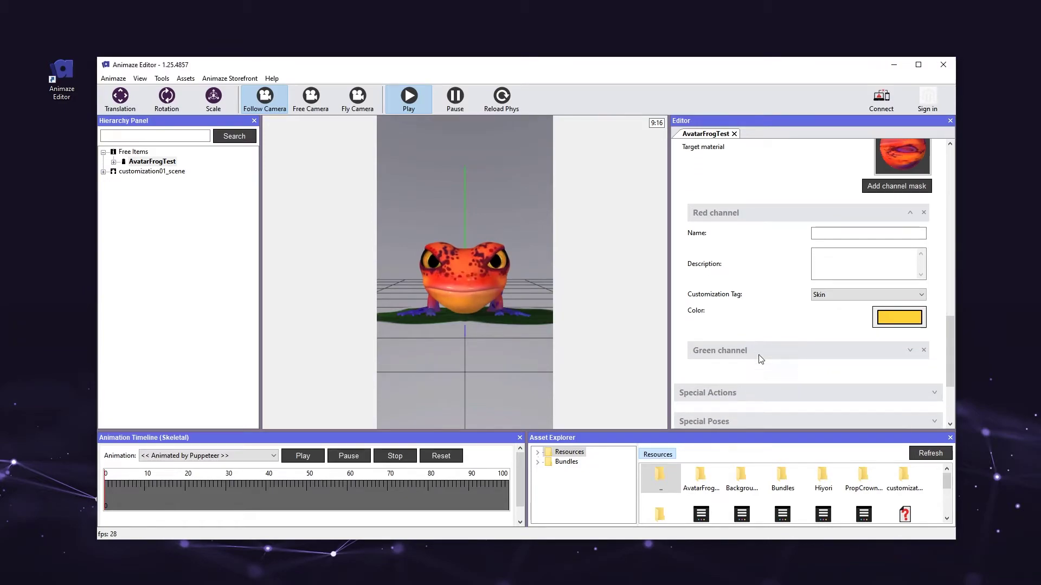
pyautogui.scroll(-1, 762, 359)
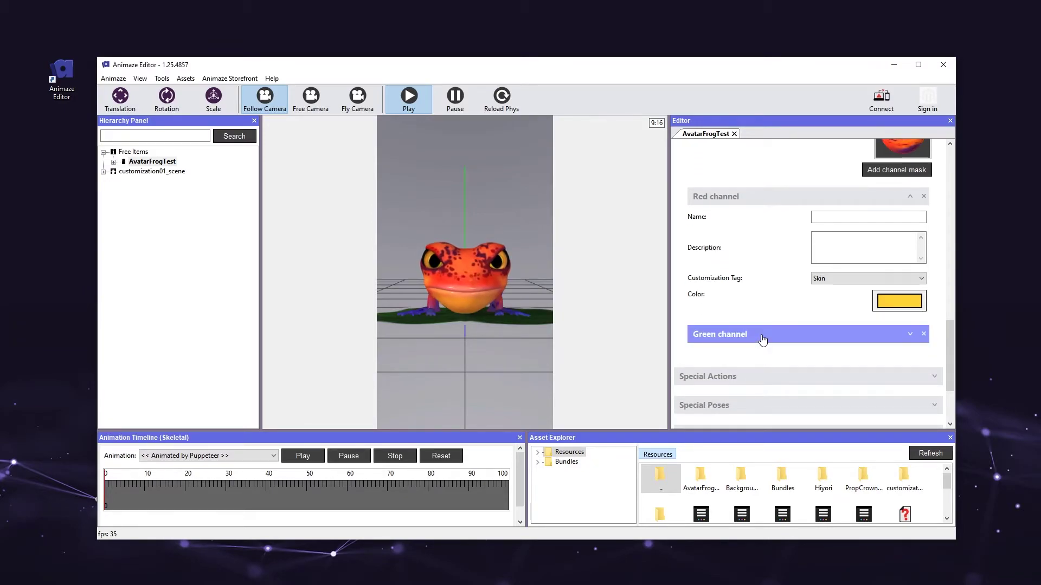
pyautogui.click(762, 336)
# Set the green channel's color to dark blue (ARGB FF24319D) and its customization tag to Skin
pyautogui.scroll(-1, 813, 352)
pyautogui.scroll(-1, 857, 362)
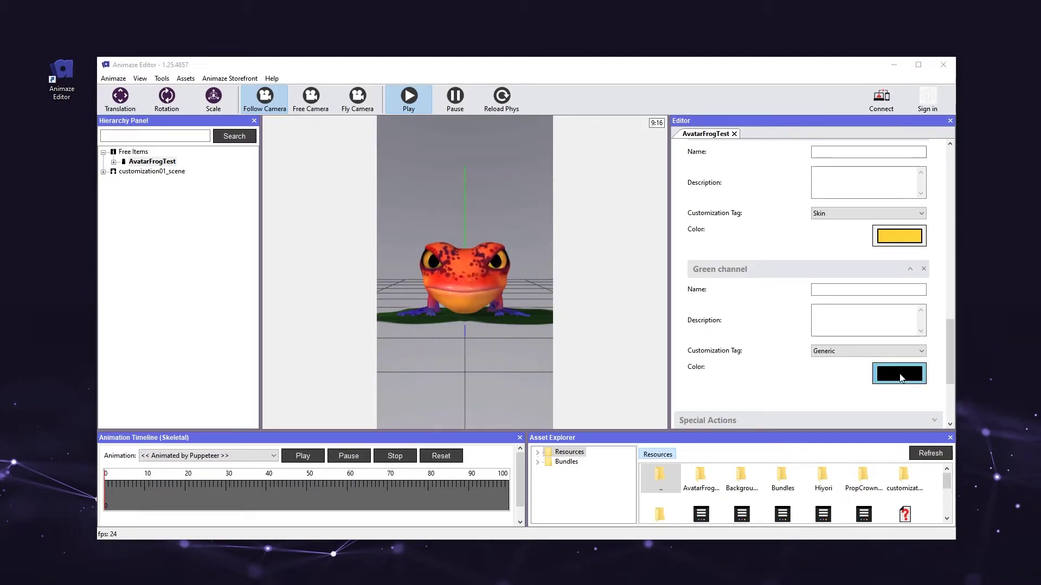
pyautogui.click(898, 374)
pyautogui.click(938, 441)
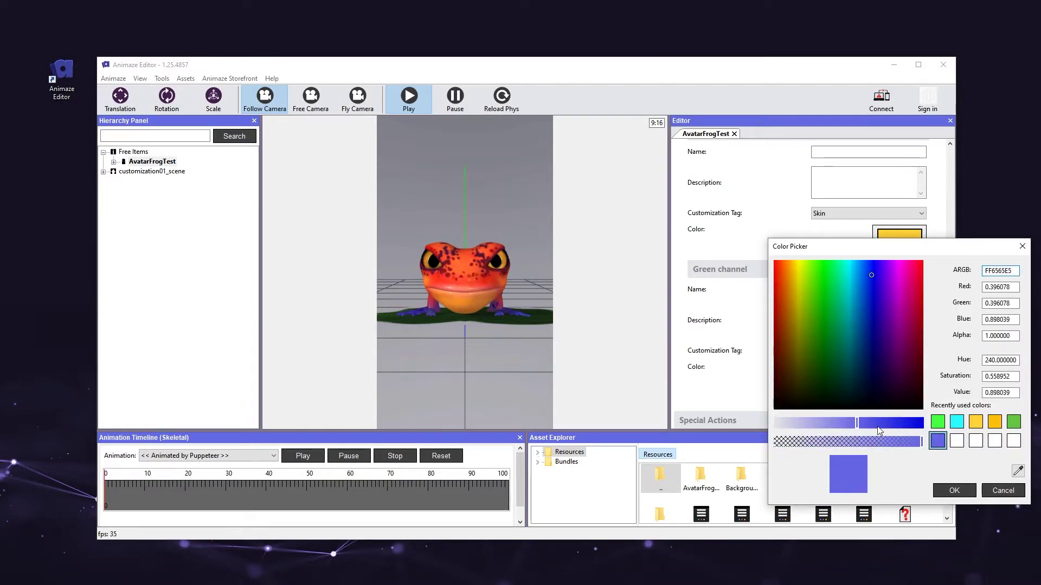
pyautogui.moveTo(877, 426); pyautogui.dragTo(887, 426)
pyautogui.moveTo(871, 304); pyautogui.dragTo(871, 318)
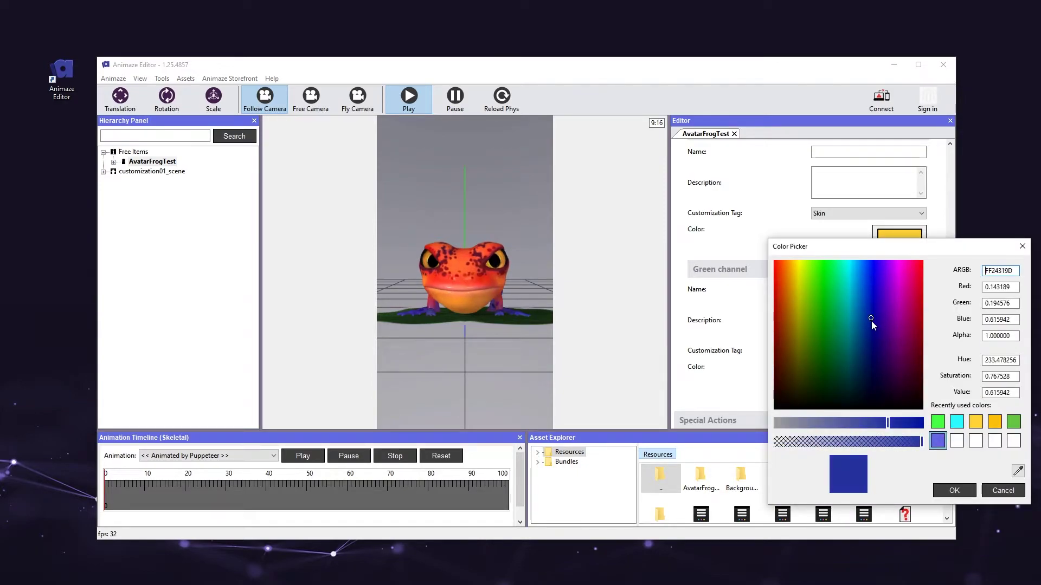
pyautogui.click(954, 490)
pyautogui.click(879, 351)
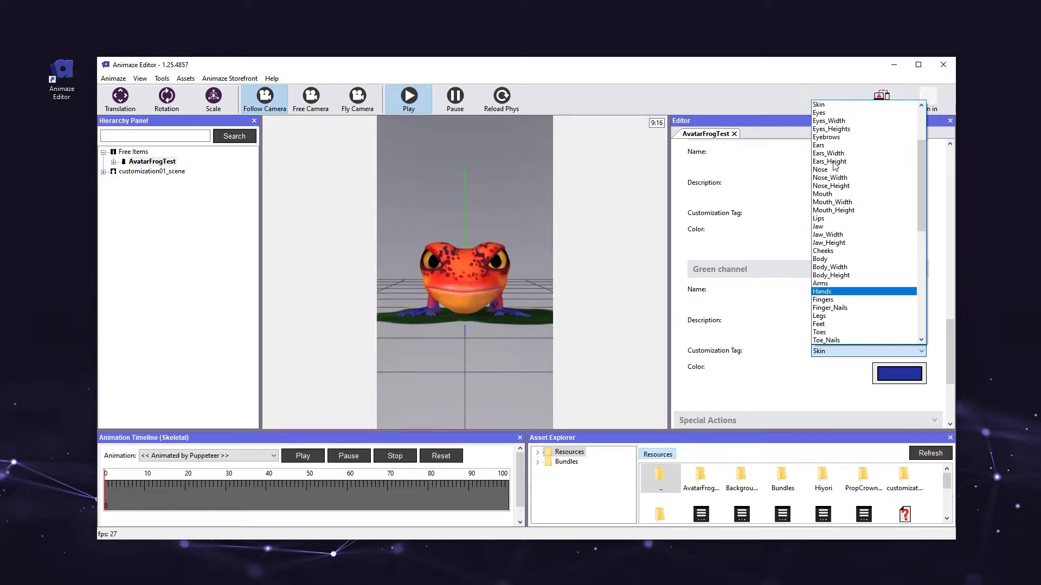
pyautogui.click(835, 104)
# Add a channel mask targeting the blue channel and expand its settings
pyautogui.scroll(2, 799, 246)
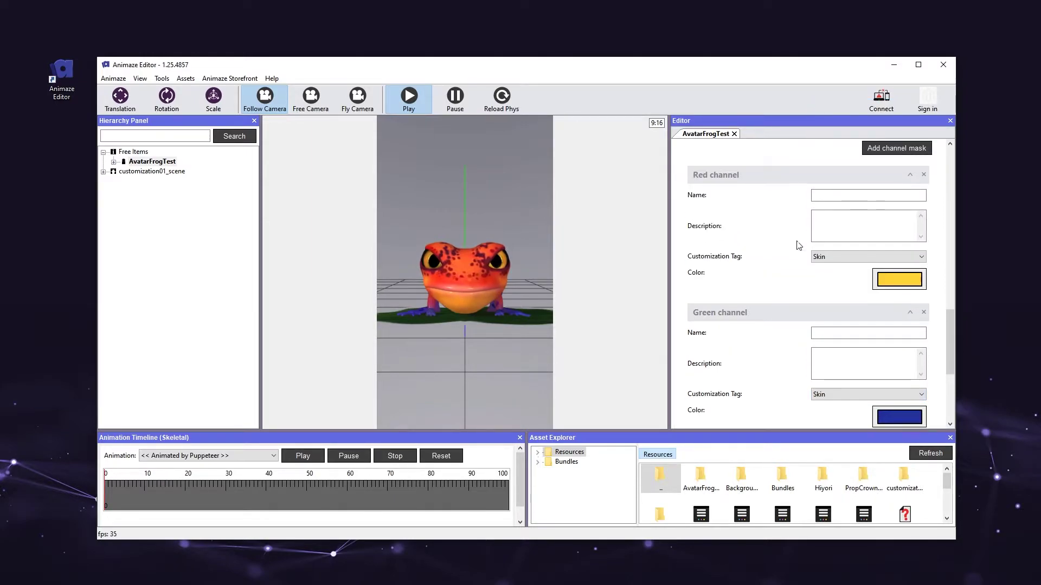
pyautogui.click(887, 221)
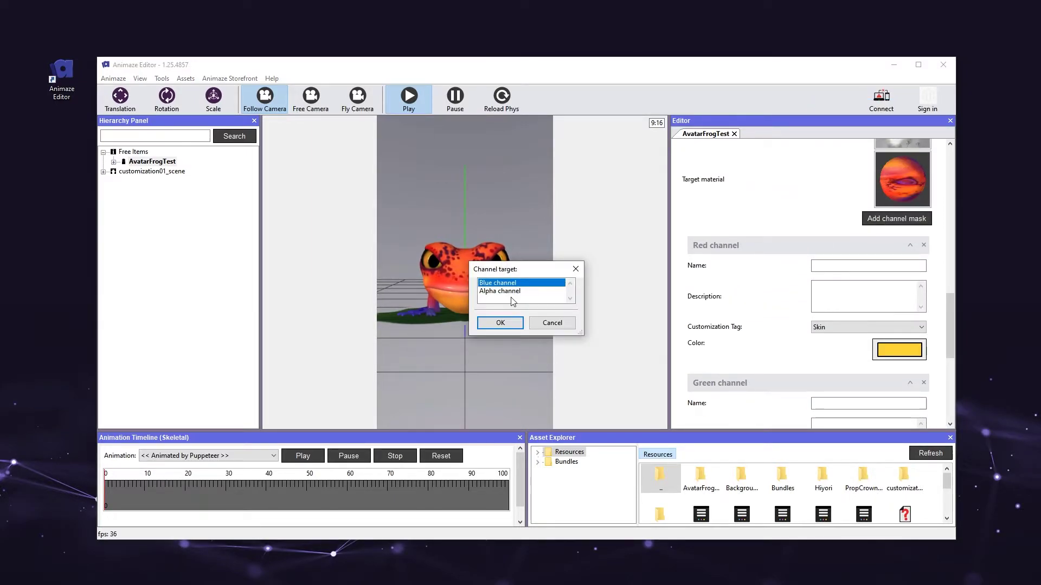
pyautogui.click(500, 323)
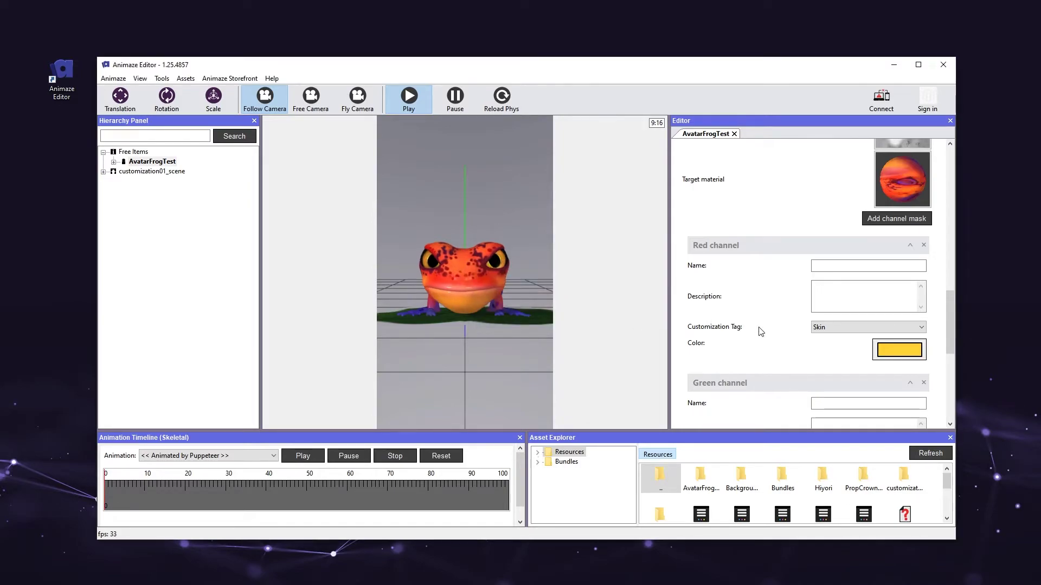
pyautogui.scroll(-4, 760, 331)
pyautogui.click(787, 315)
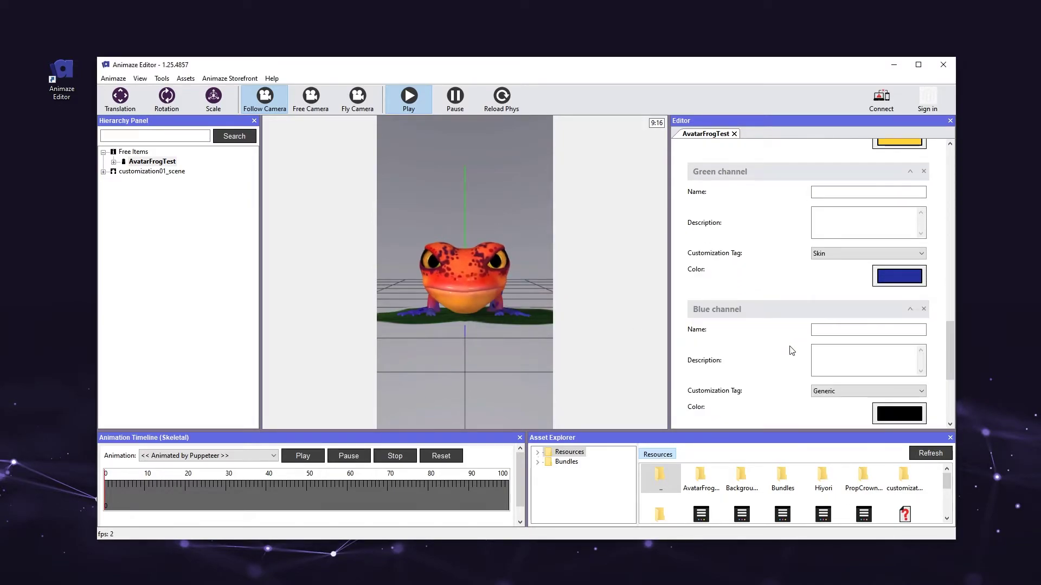
# Set the blue channel's color to muted green (ARGB FF5D8A51) and its customization tag to Skin
pyautogui.scroll(-3, 813, 350)
pyautogui.click(897, 326)
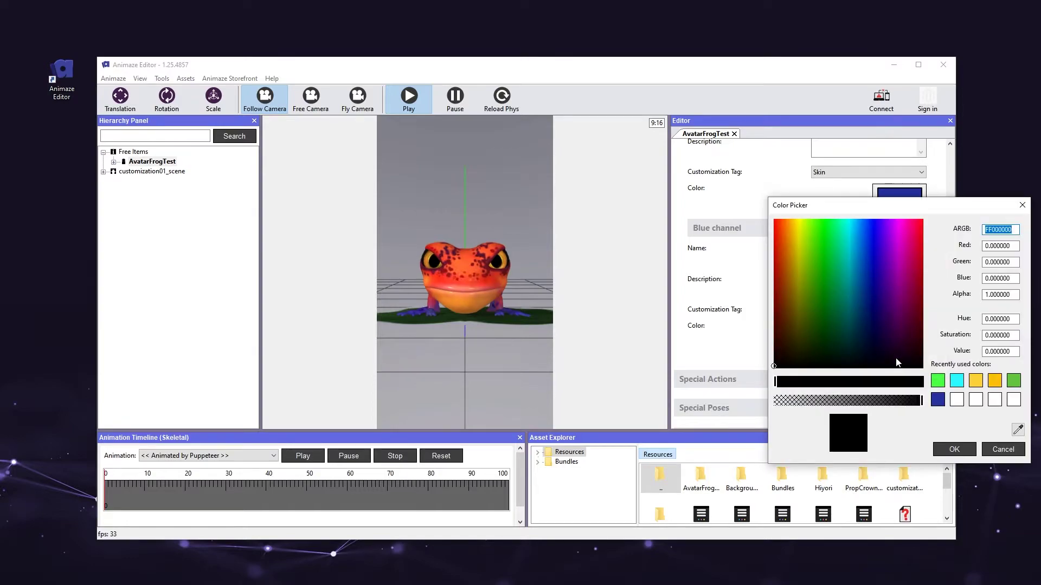
pyautogui.click(1013, 380)
pyautogui.click(818, 288)
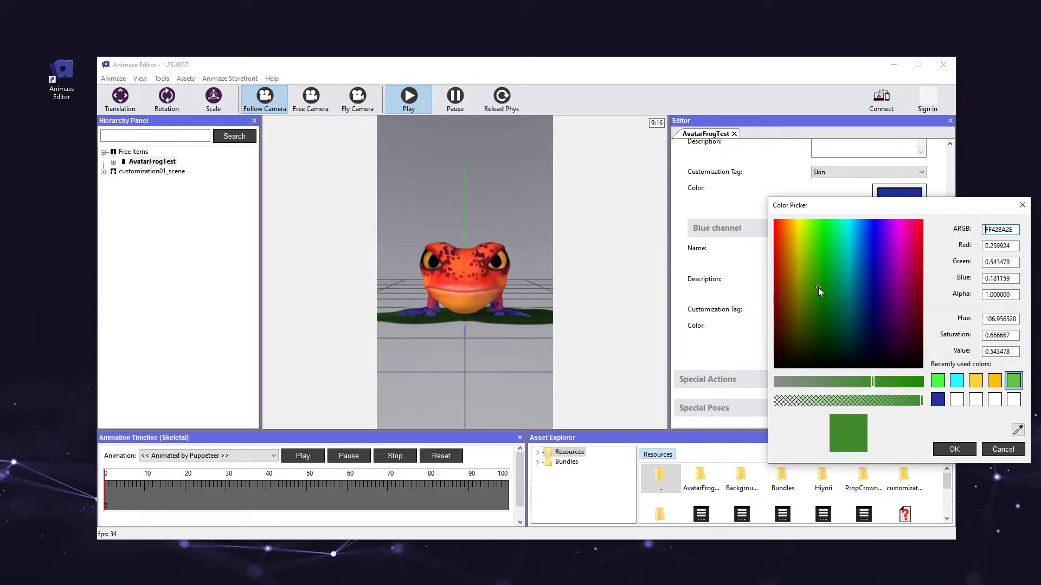
pyautogui.moveTo(825, 381); pyautogui.dragTo(839, 382)
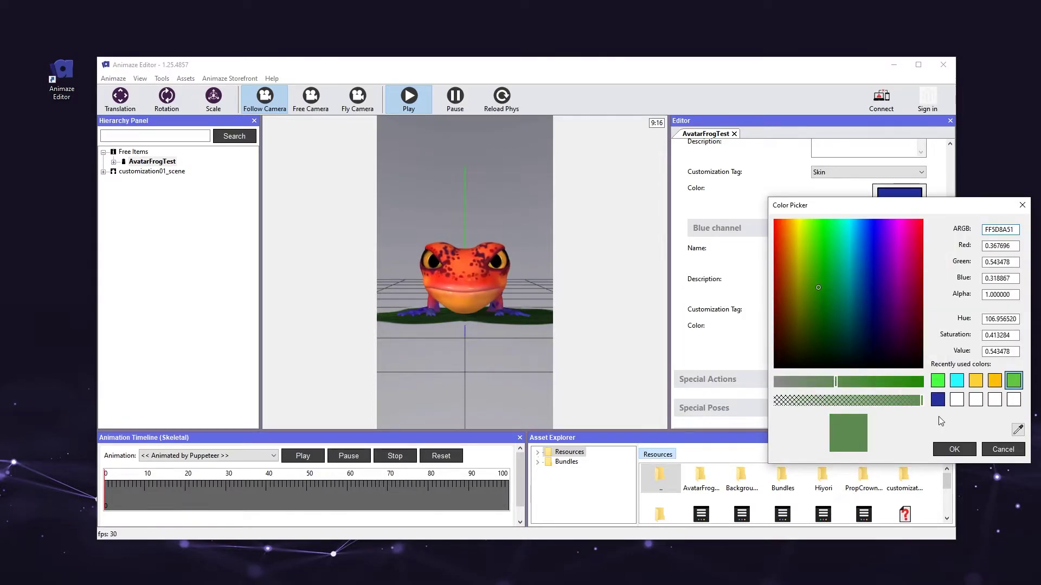
pyautogui.click(954, 450)
pyautogui.click(866, 309)
pyautogui.scroll(5, 846, 434)
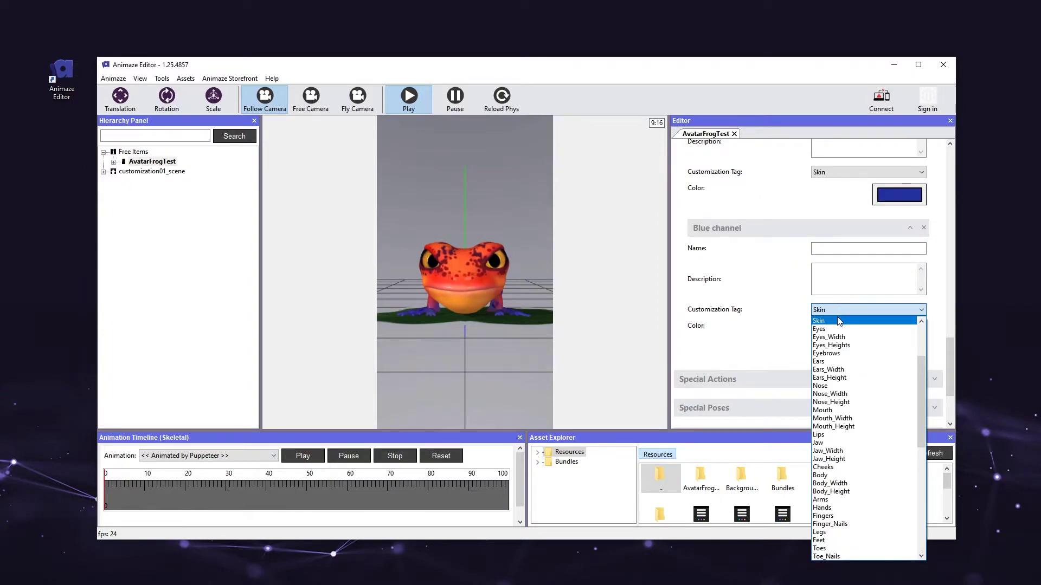
pyautogui.click(826, 319)
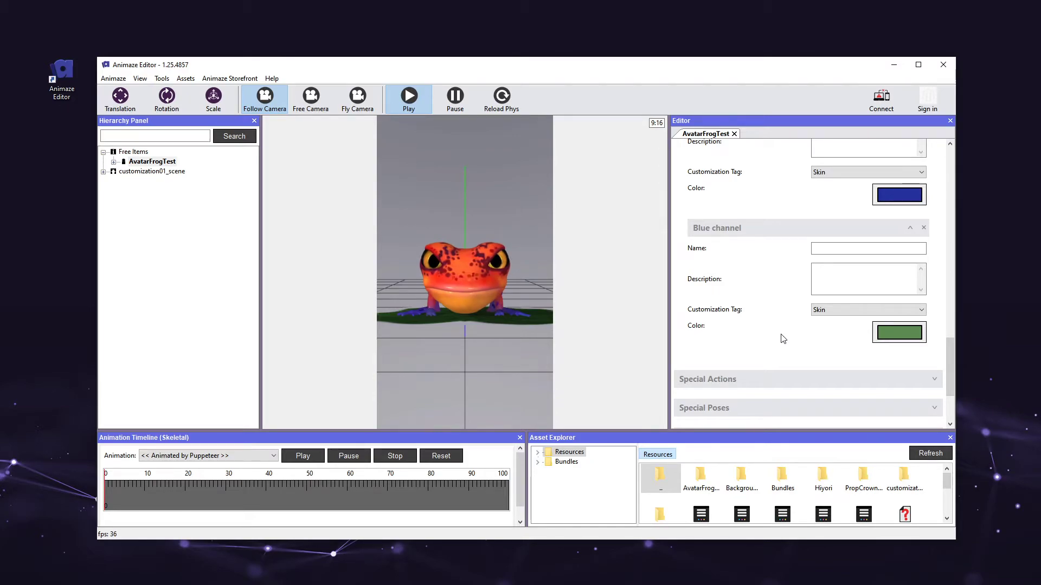
# Add a new customization option of type Animation customization to the avatar
pyautogui.scroll(5, 783, 338)
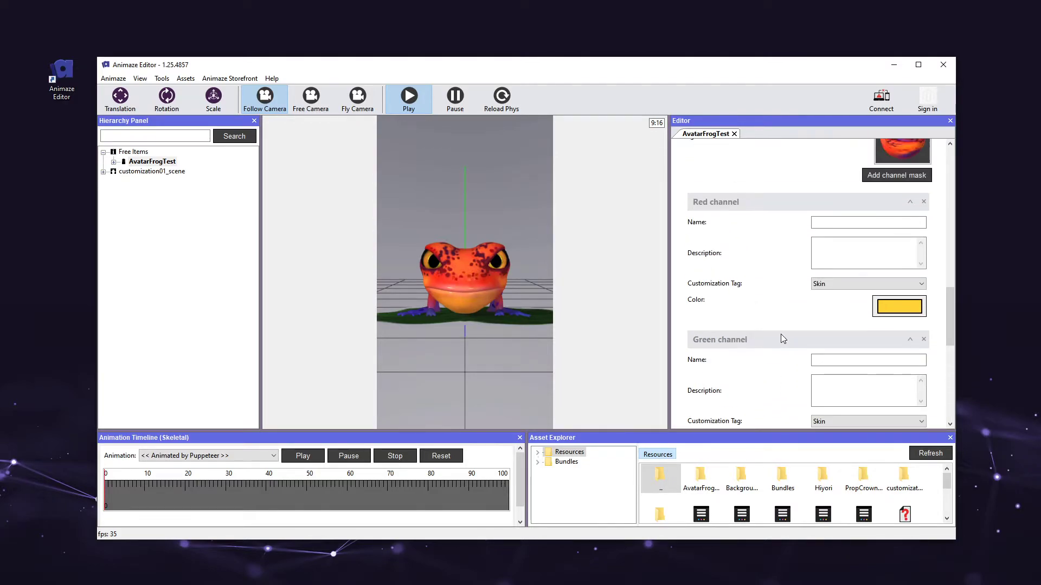
pyautogui.scroll(5, 783, 339)
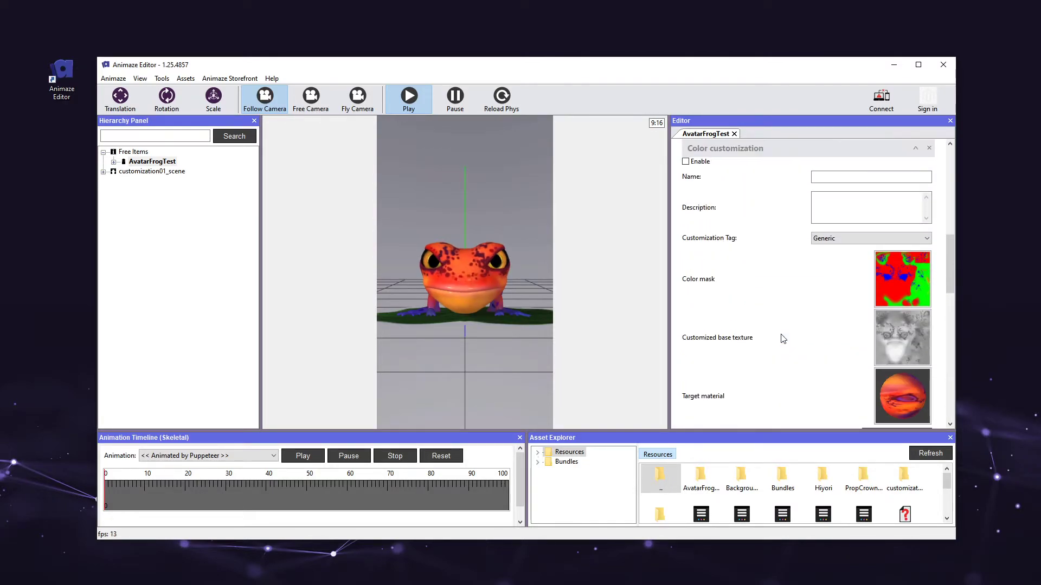
pyautogui.scroll(5, 783, 338)
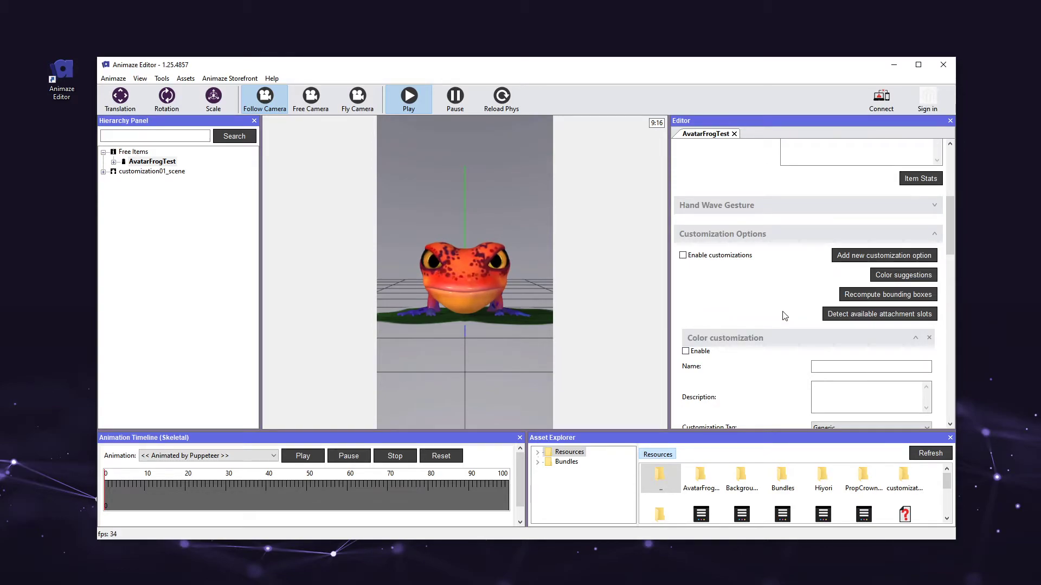
pyautogui.click(863, 260)
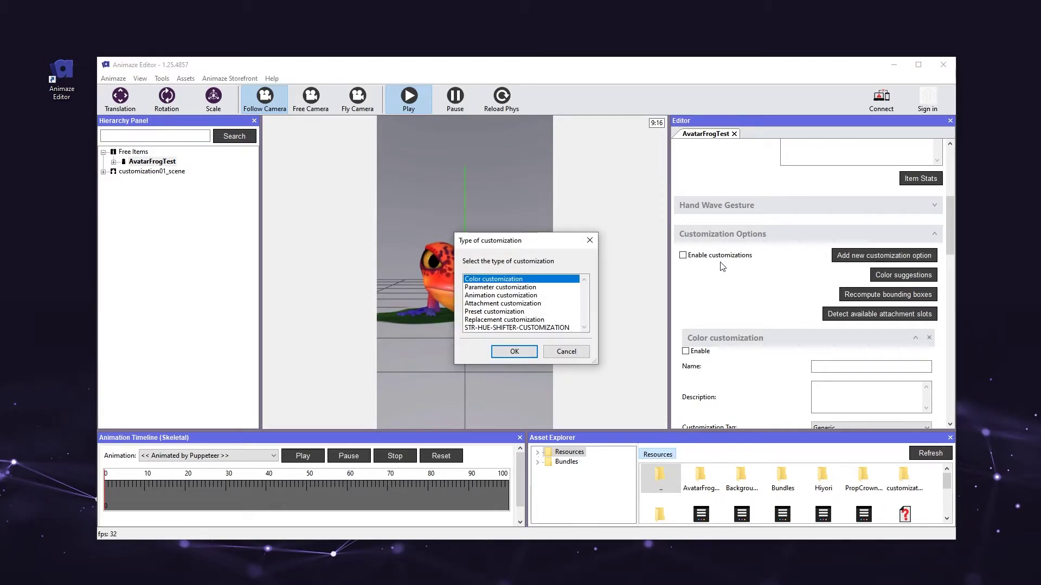
pyautogui.moveTo(575, 245); pyautogui.dragTo(685, 245)
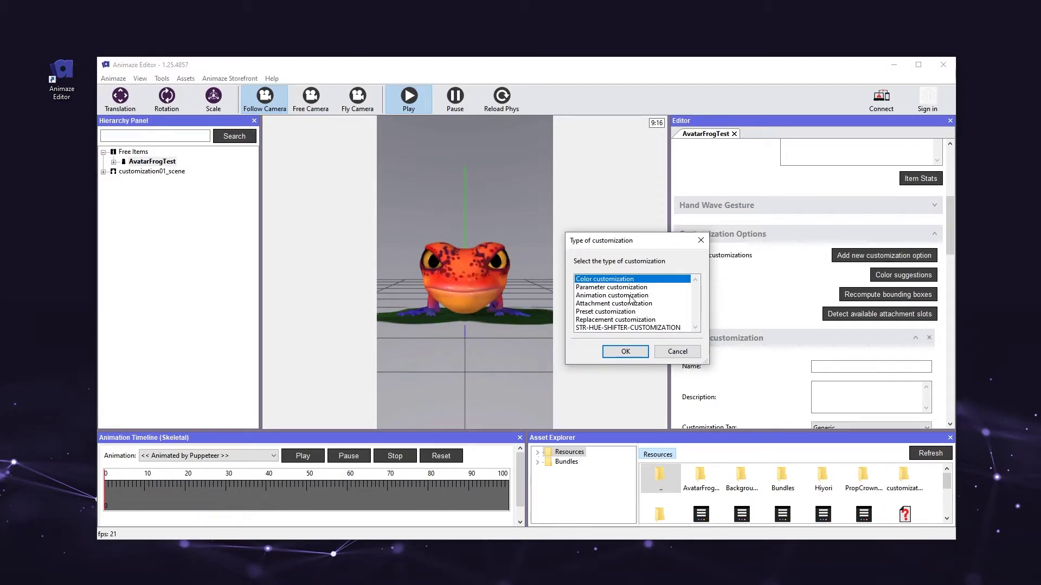
pyautogui.click(632, 296)
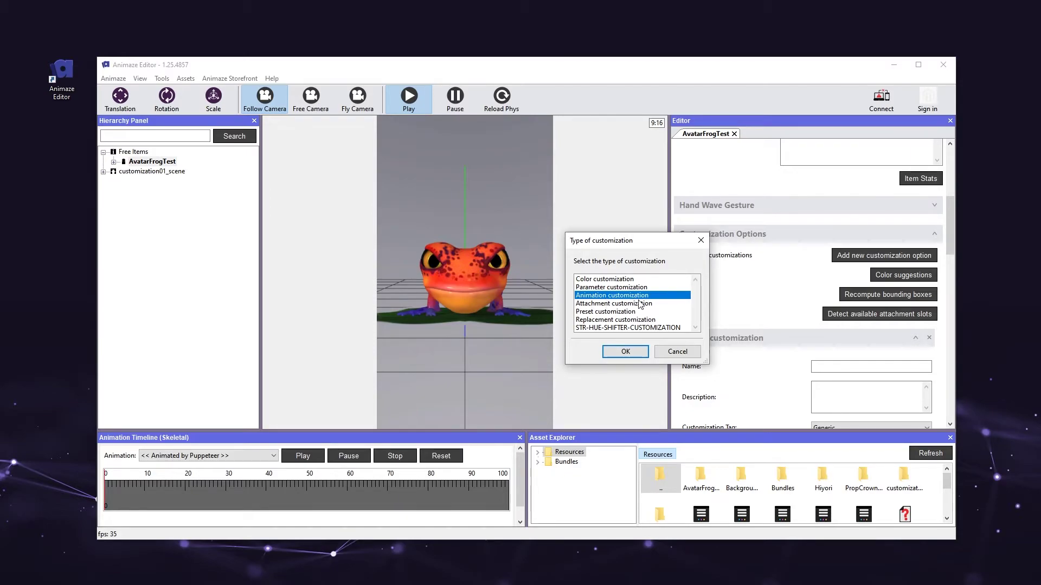
pyautogui.click(638, 351)
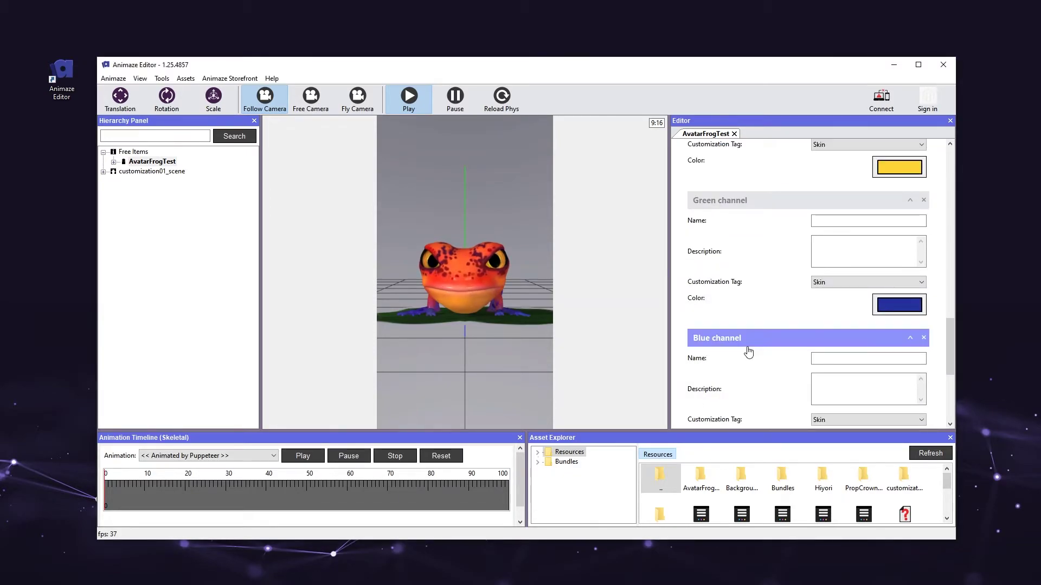
# Collapse the channel masks and the color customization, and expand the animation customization's settings
pyautogui.scroll(-3, 748, 347)
pyautogui.click(781, 249)
pyautogui.scroll(10, 775, 266)
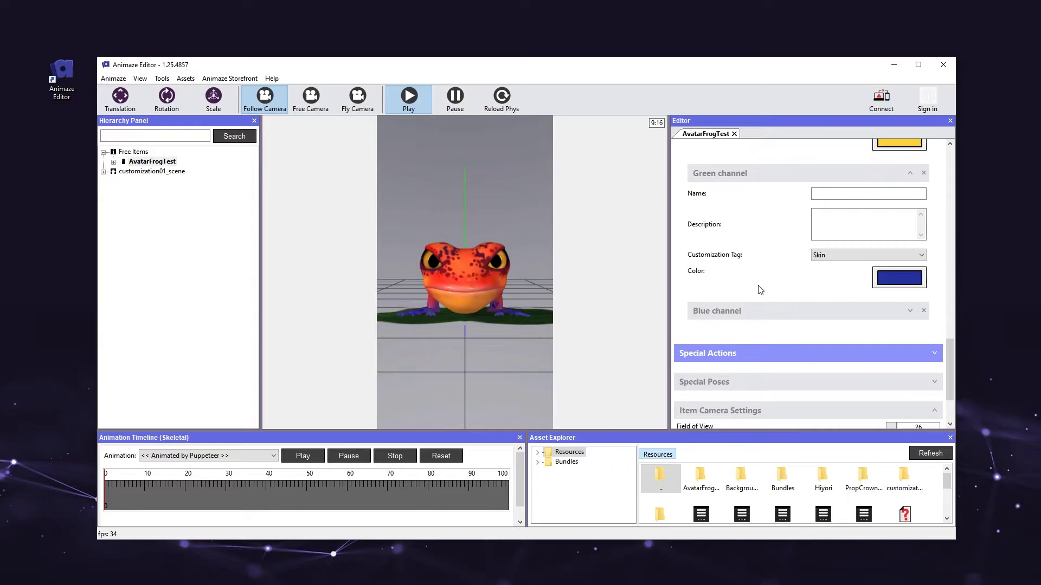
pyautogui.click(759, 306)
pyautogui.scroll(8, 756, 298)
pyautogui.click(771, 271)
pyautogui.click(781, 241)
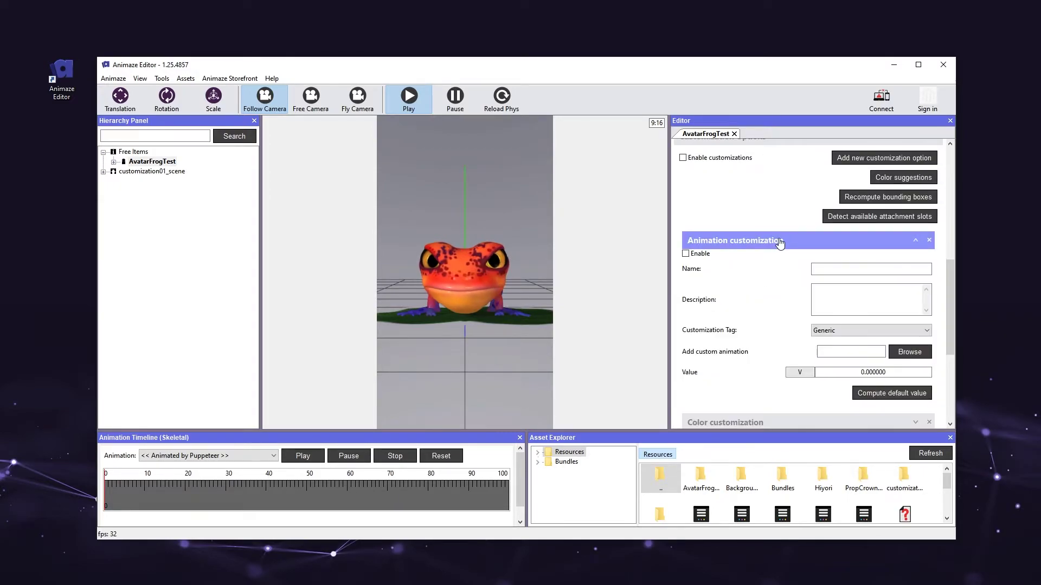
# Assign ModifyProportions_Head.fbx from the AvatarFrogTest Animations folder as the custom animation and compute its default value
pyautogui.scroll(-1, 766, 292)
pyautogui.click(909, 335)
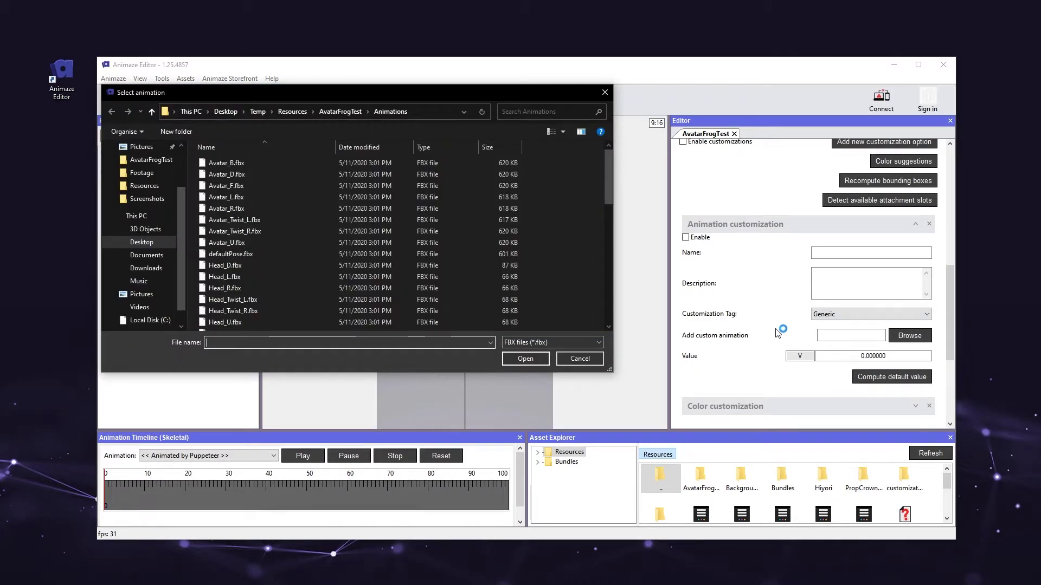
pyautogui.moveTo(367, 89); pyautogui.dragTo(518, 133)
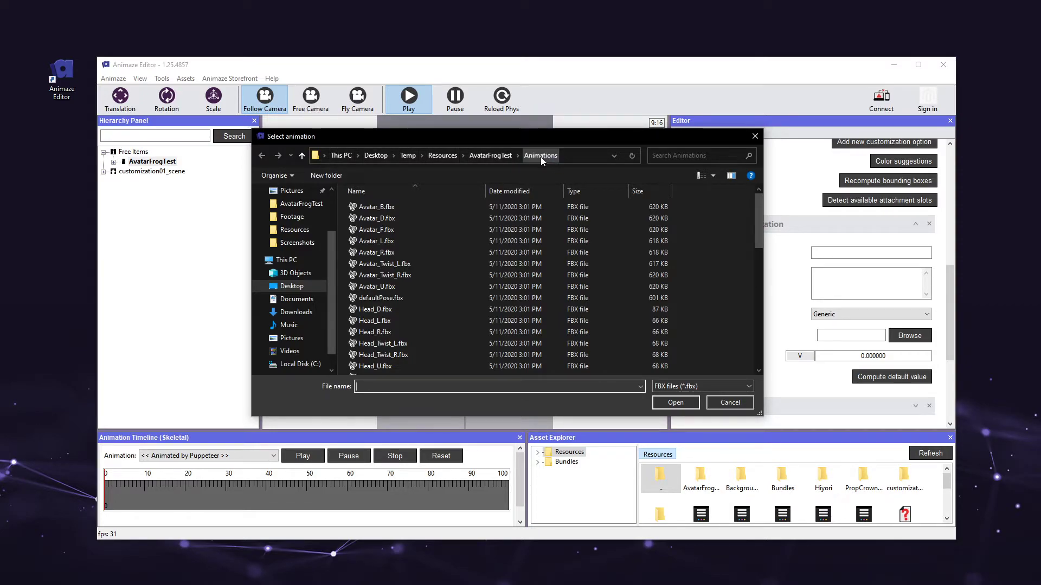
pyautogui.click(505, 157)
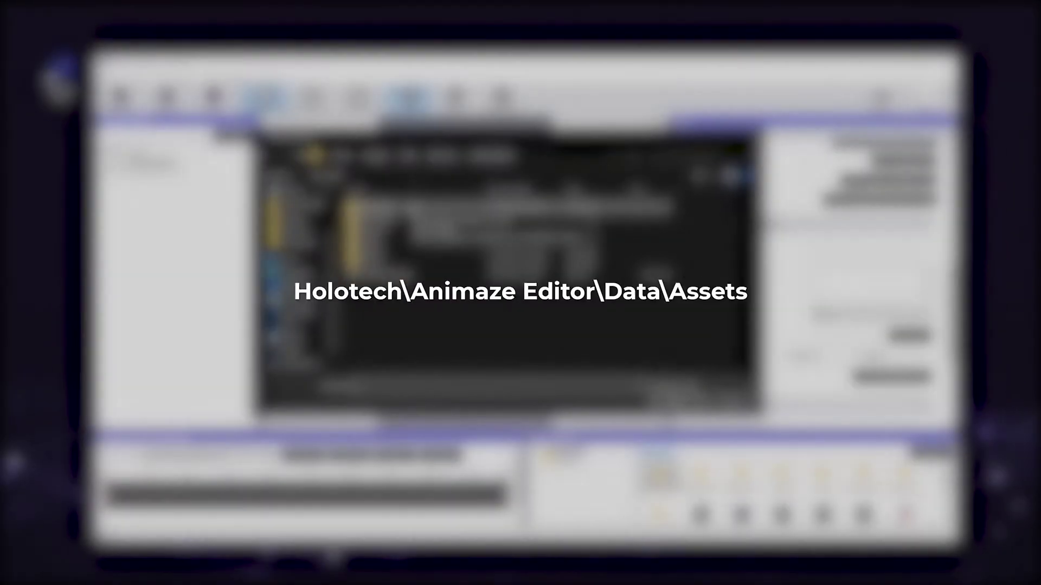
pyautogui.click(412, 206)
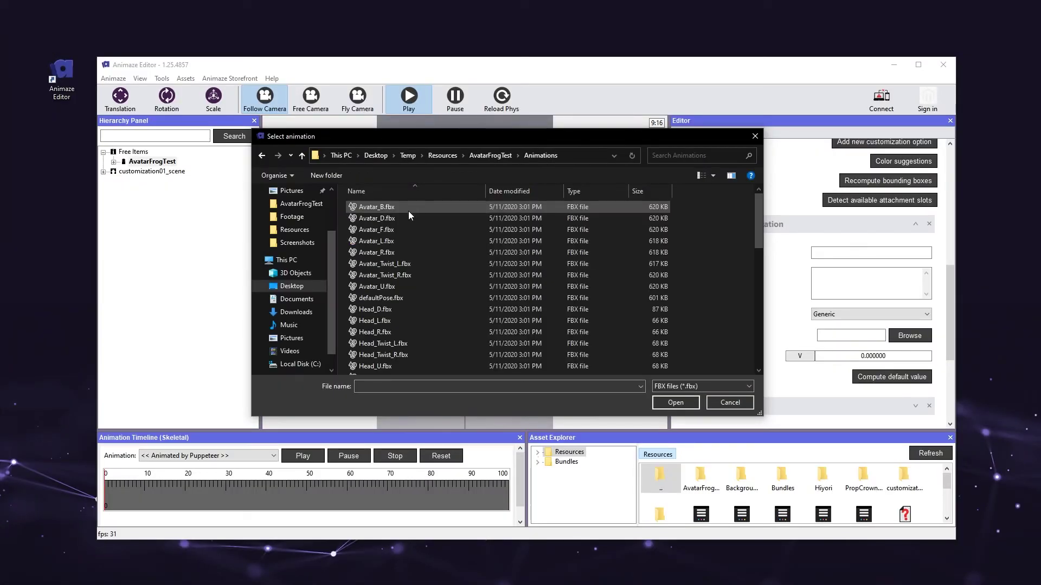
pyautogui.click(406, 217)
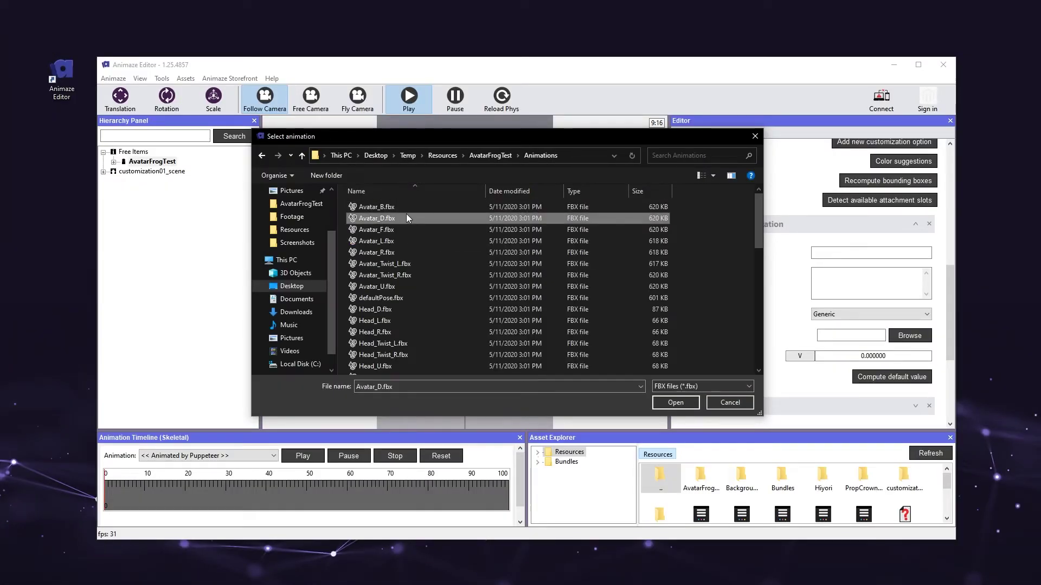
pyautogui.press('m')
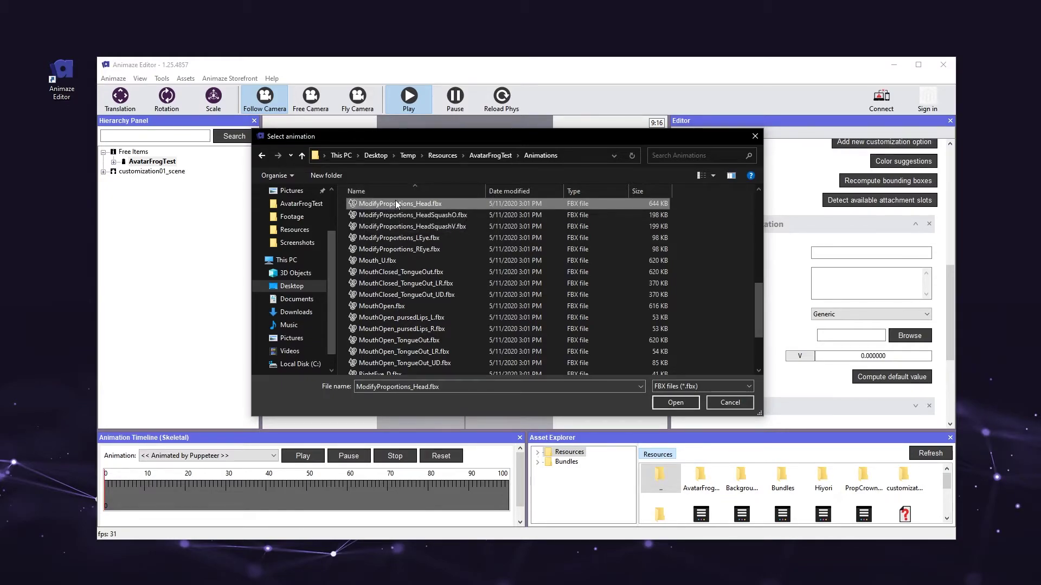
pyautogui.click(681, 404)
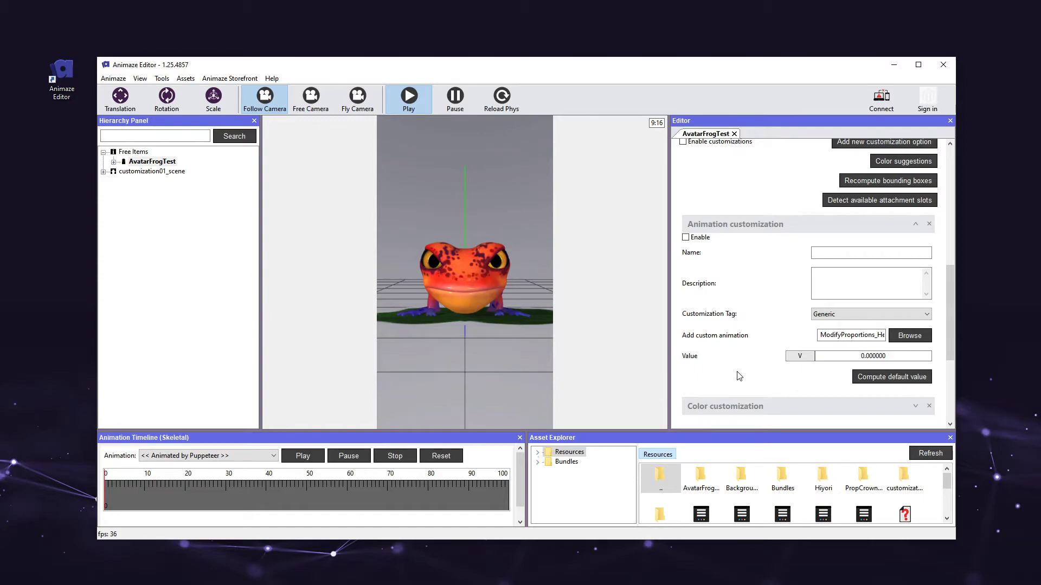
pyautogui.click(867, 375)
pyautogui.doubleClick(846, 355)
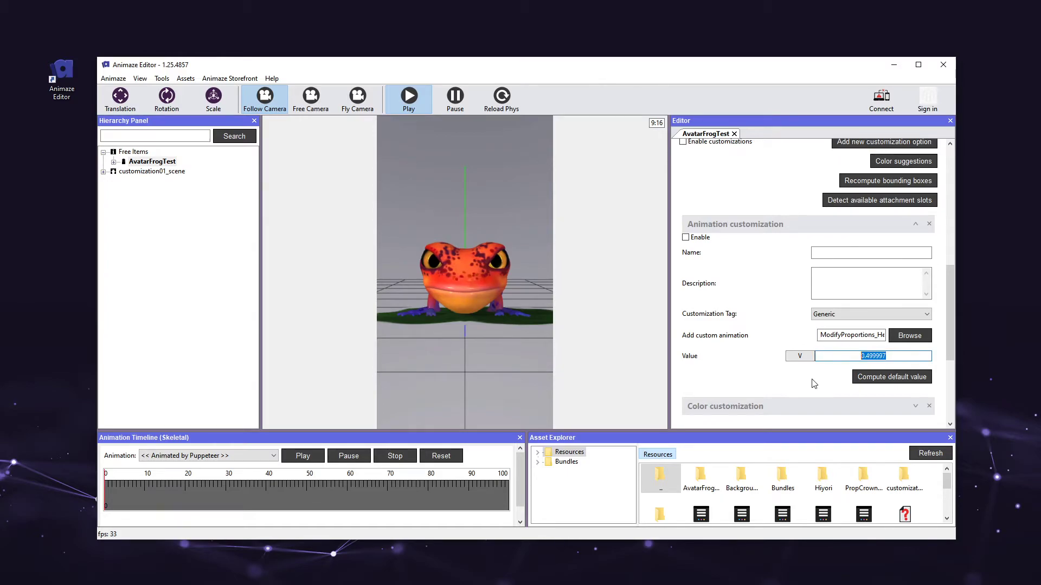
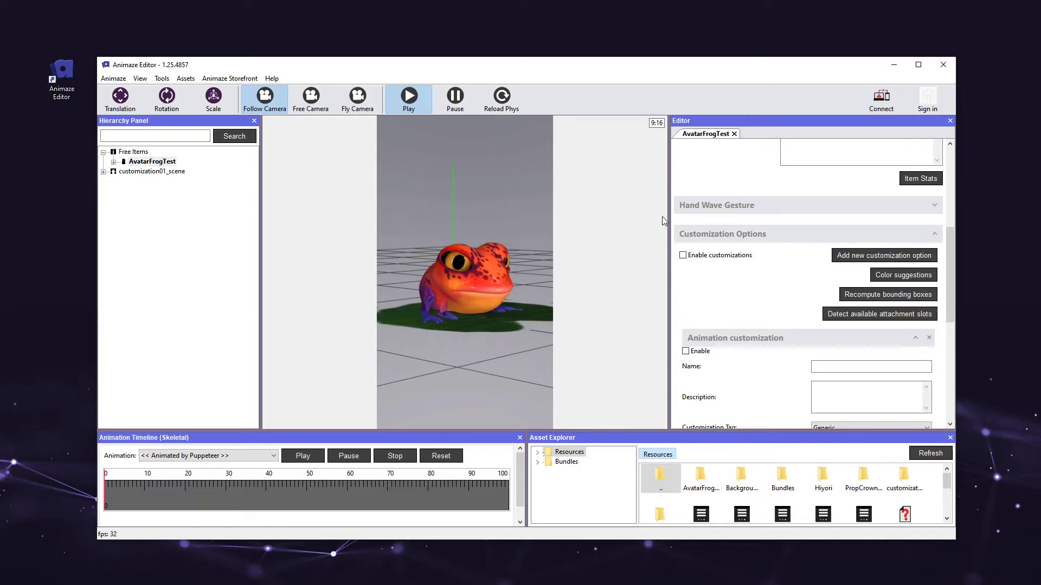
# Detect the avatar's available attachment slots and collapse the animation customization
pyautogui.scroll(-3, 756, 303)
pyautogui.scroll(2, 755, 303)
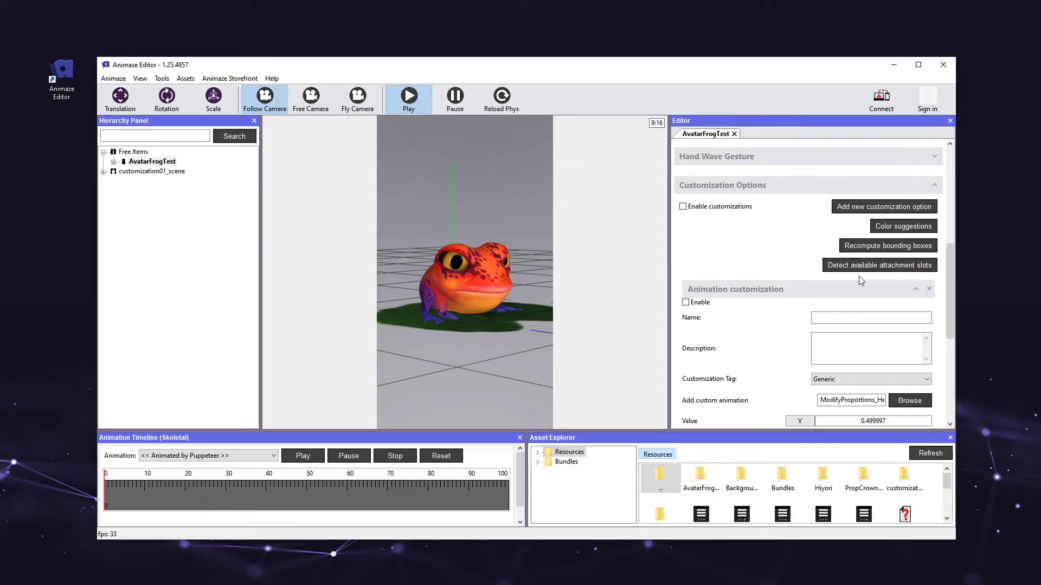
pyautogui.click(874, 274)
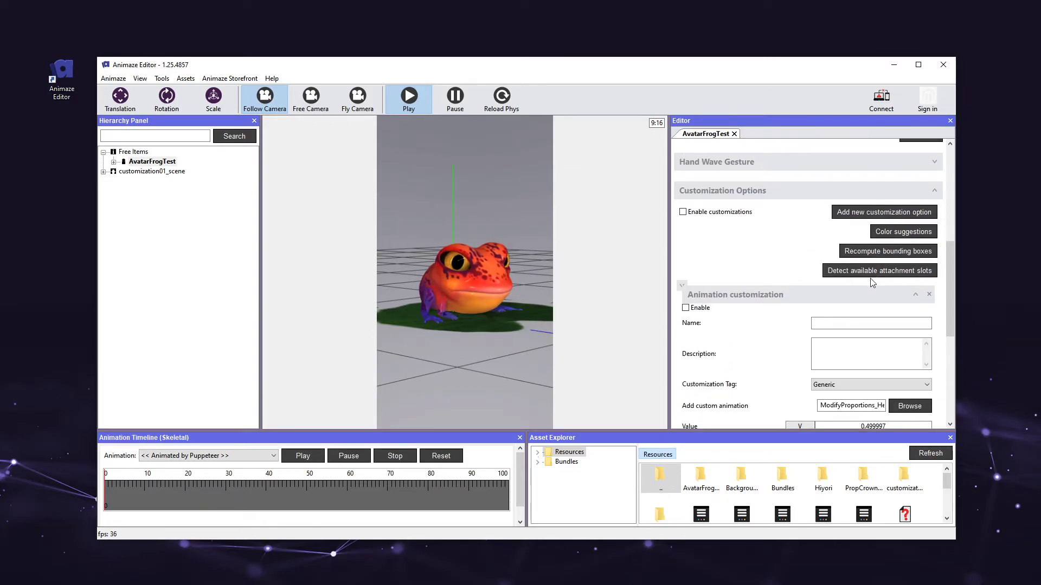
pyautogui.click(858, 291)
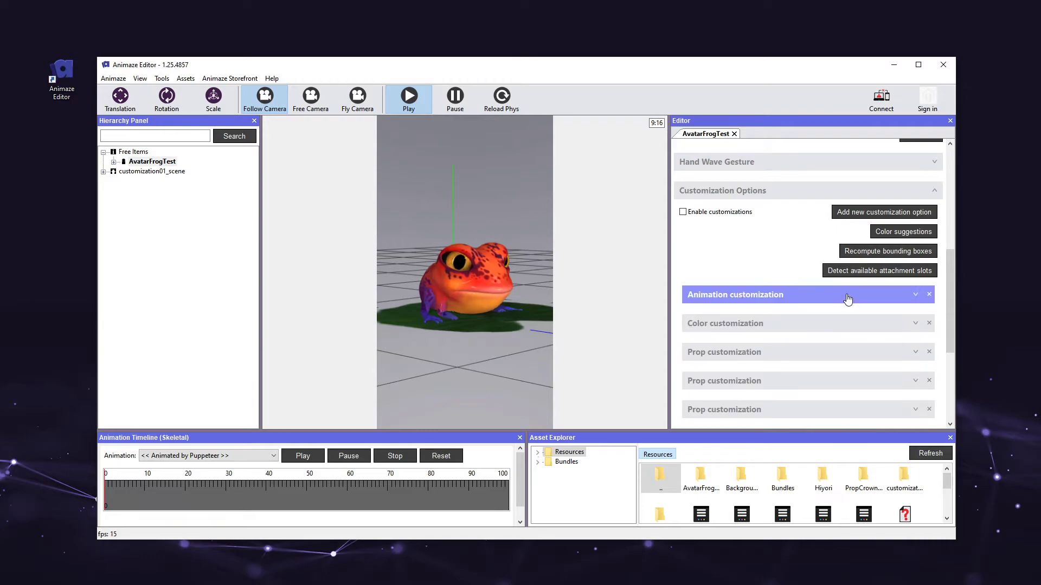
pyautogui.scroll(-1, 737, 332)
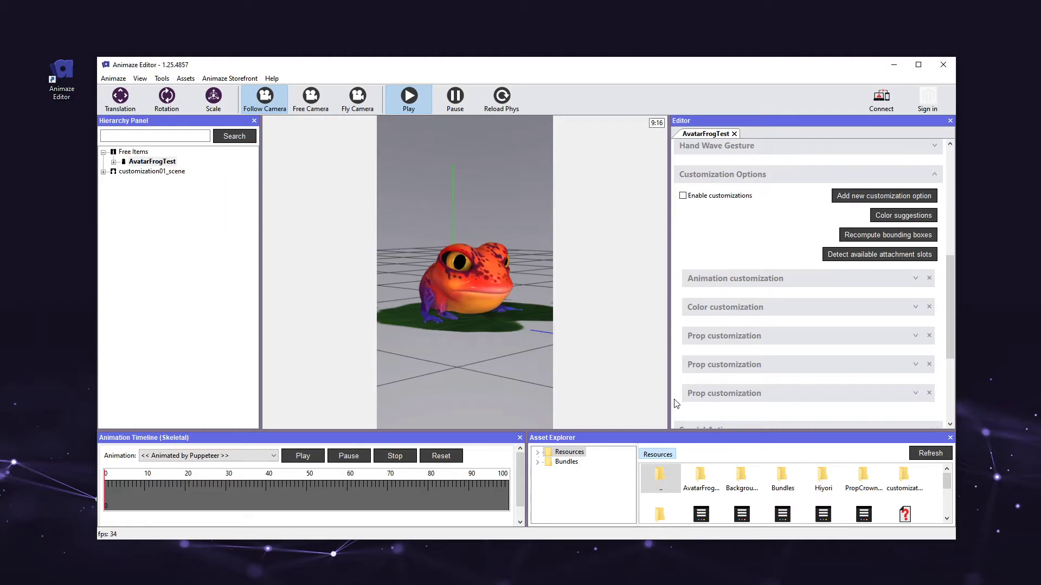
# Set the customization tag of the first prop customization, on bone BipHat_Prop, to Hat and collapse its settings
pyautogui.click(697, 339)
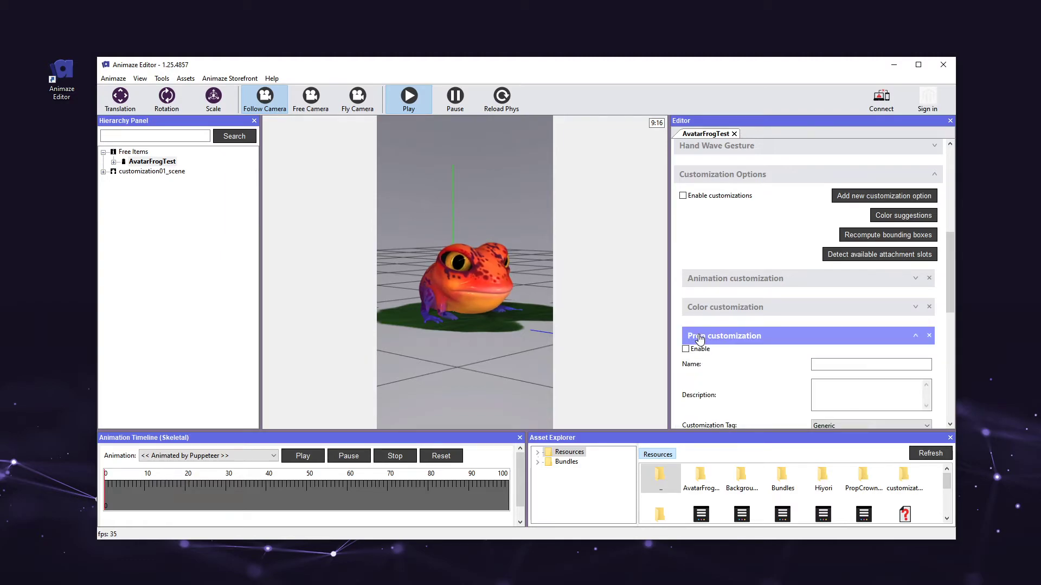
pyautogui.scroll(-3, 685, 374)
pyautogui.scroll(-1, 686, 378)
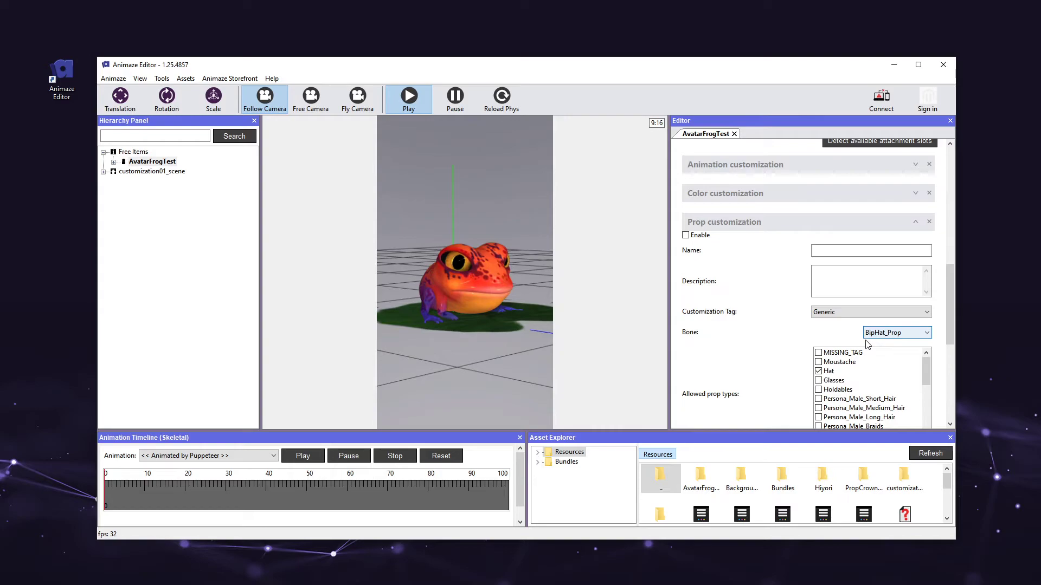
pyautogui.click(839, 313)
pyautogui.press('h')
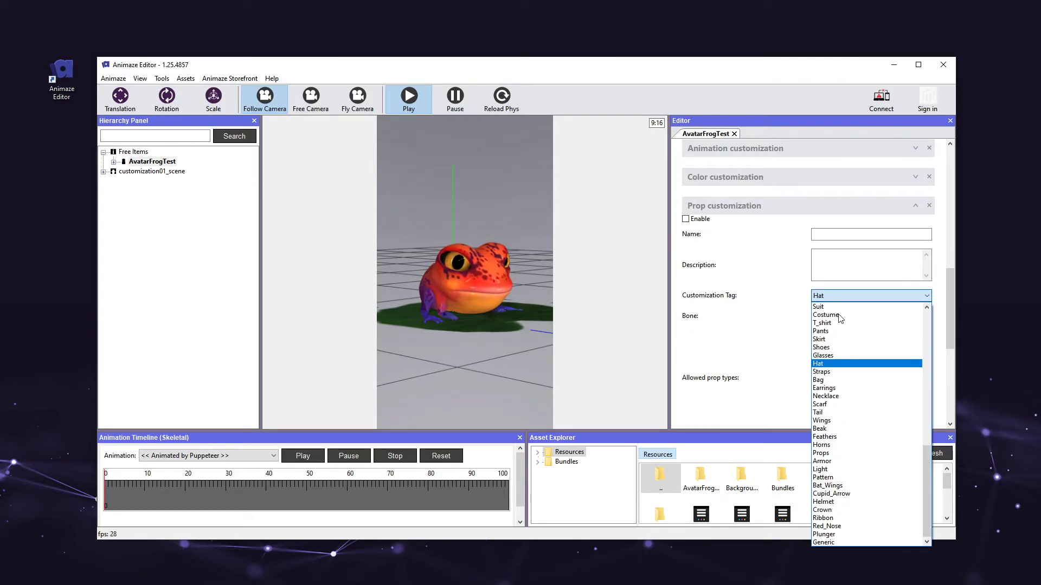
pyautogui.click(822, 364)
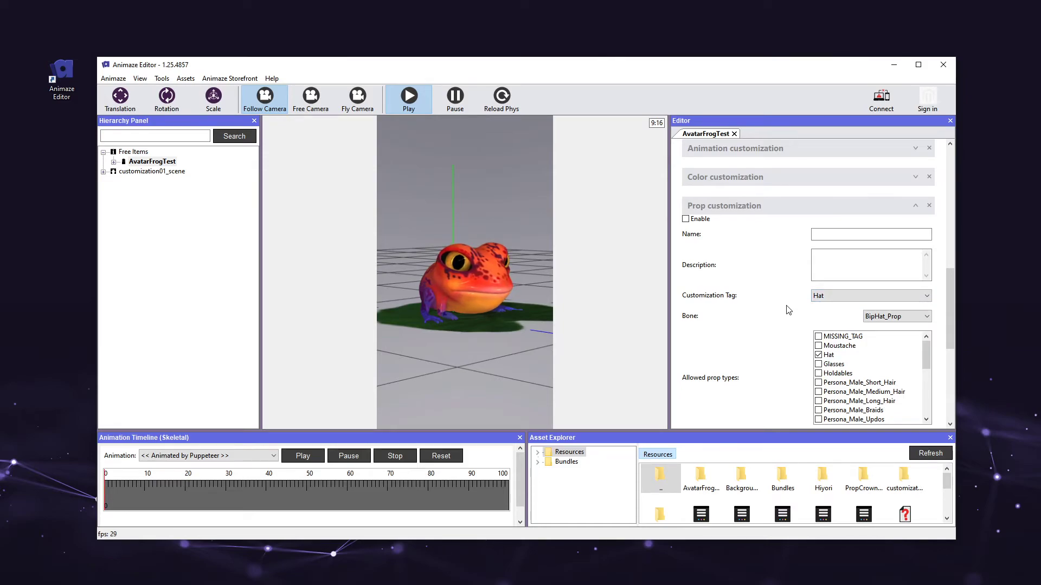
pyautogui.click(767, 206)
# Set the customization tag of the second prop customization, on bone BipMustache_Prop, to Facial_Hair and collapse its settings
pyautogui.click(767, 234)
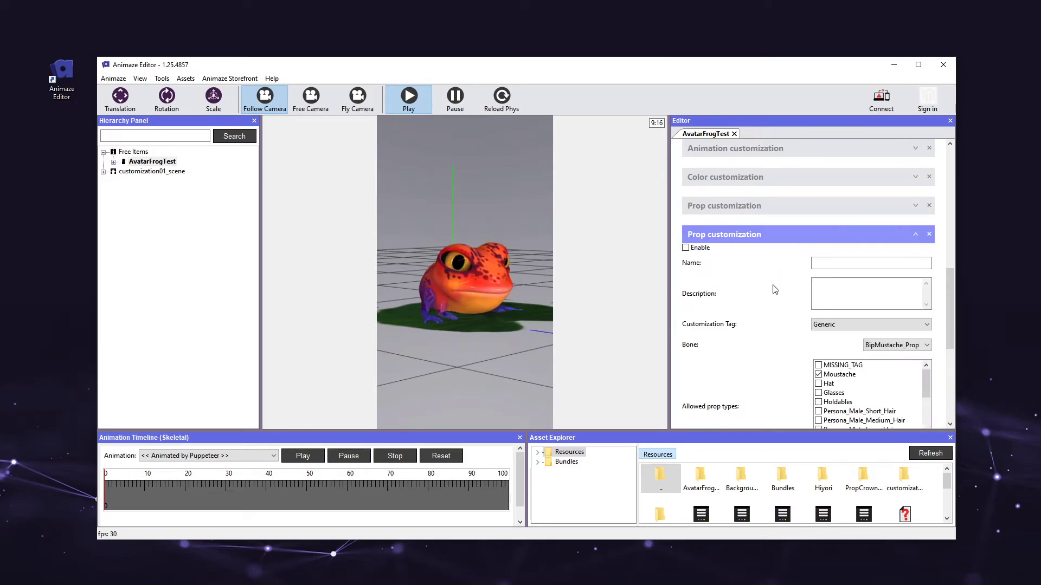
pyautogui.scroll(-1, 775, 290)
pyautogui.click(855, 293)
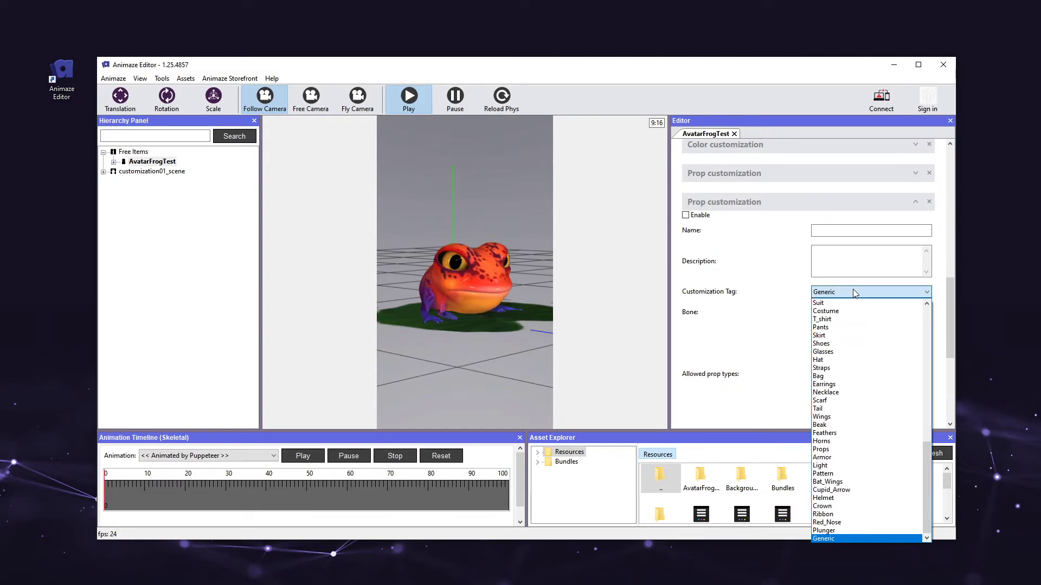
pyautogui.press('f')
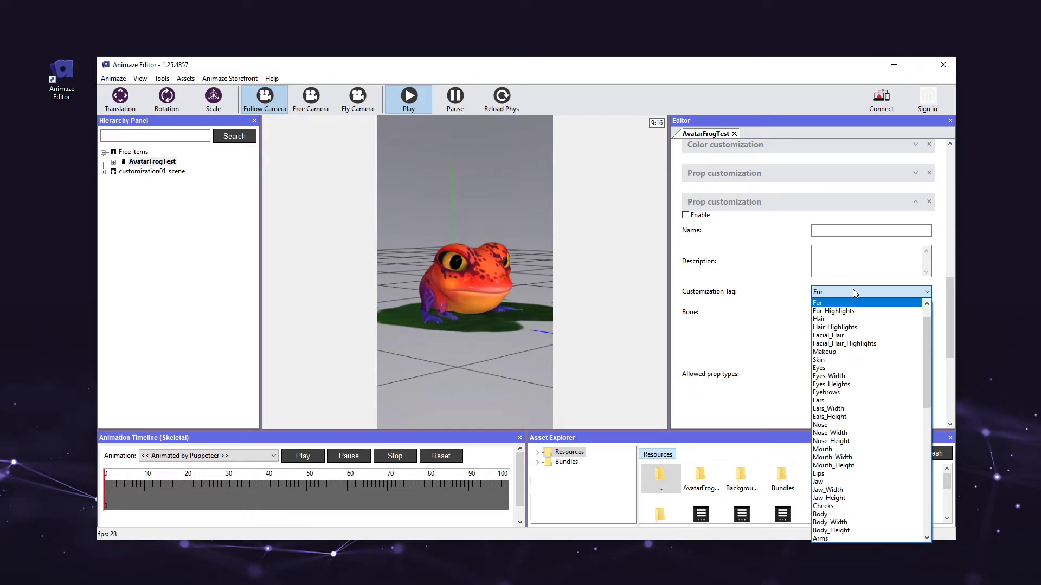
pyautogui.click(847, 335)
pyautogui.click(727, 202)
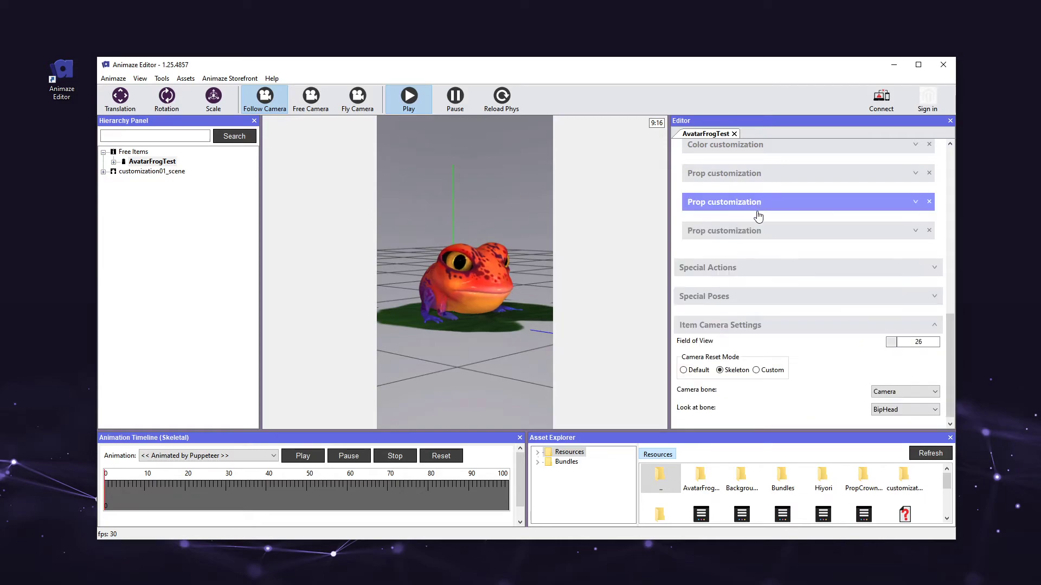
# Set the customization tag of the third prop customization, on bone BipGlasses_Prop, to Glasses and collapse its settings
pyautogui.click(759, 230)
pyautogui.click(846, 321)
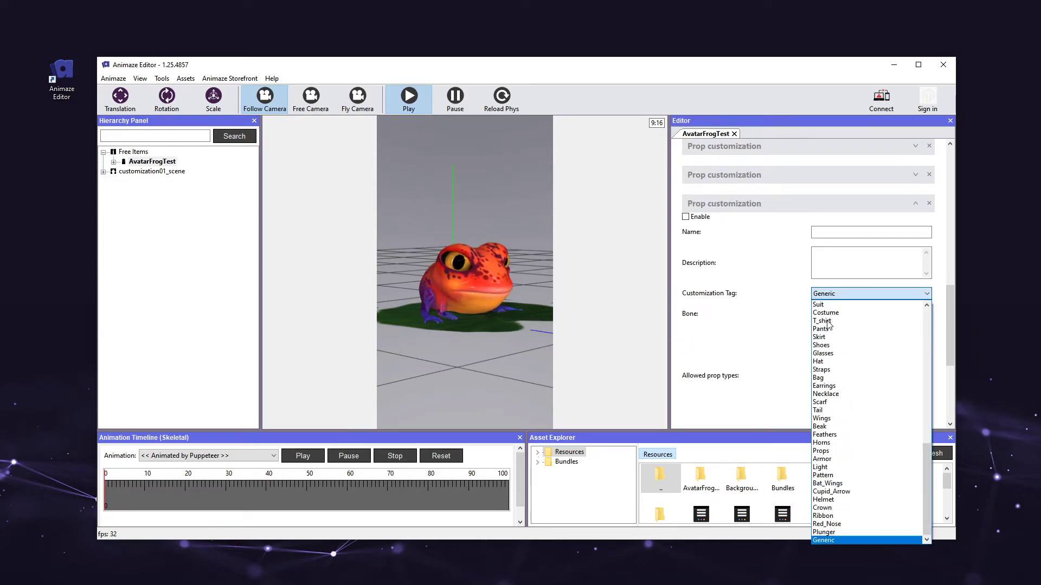
pyautogui.press('g')
pyautogui.click(824, 353)
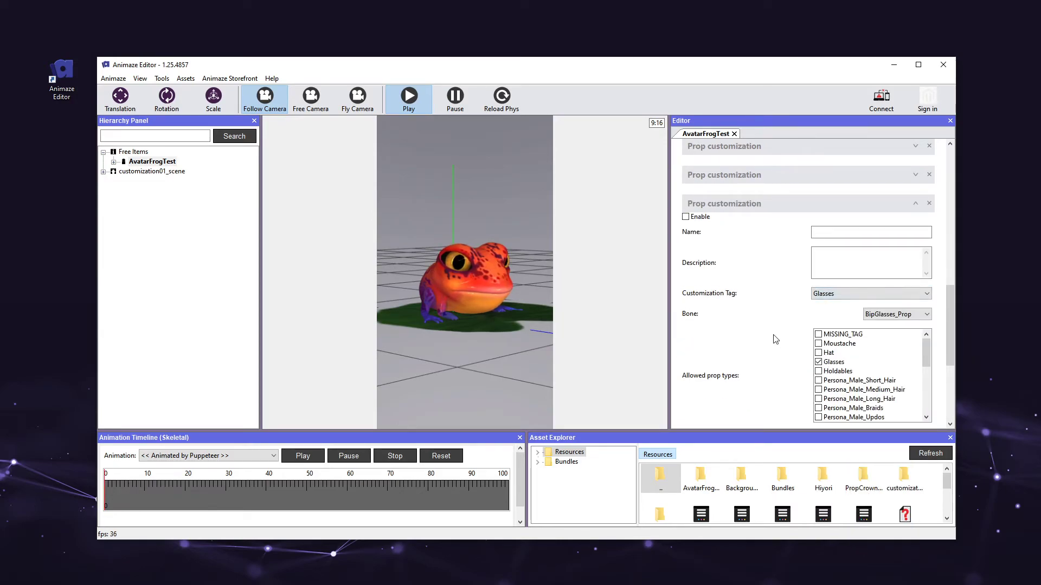
pyautogui.scroll(2, 784, 256)
pyautogui.click(780, 239)
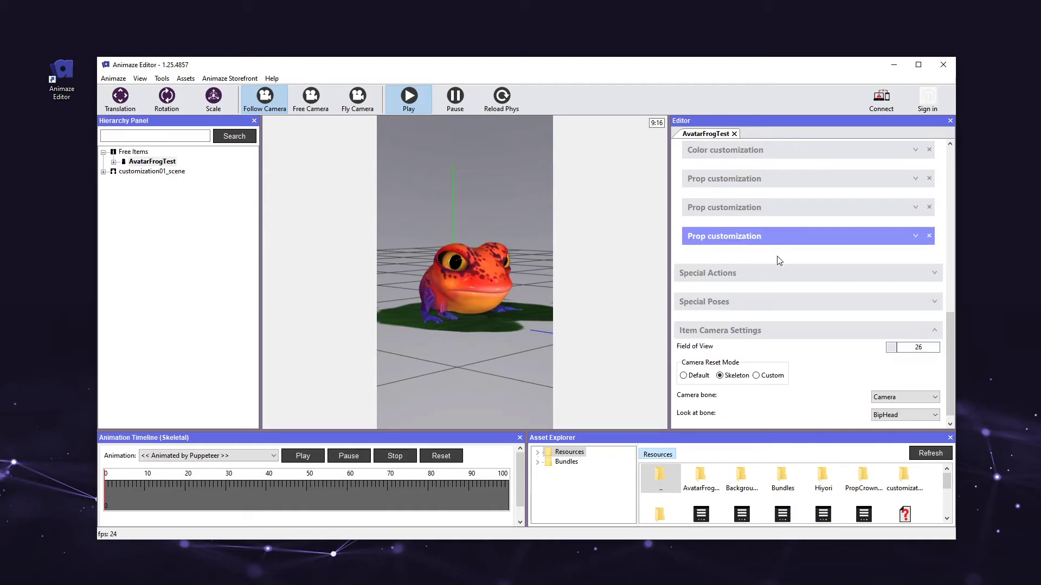
# Bring up the Customization Debugger beside the avatar preview and enable the avatar's customizations
pyautogui.scroll(1, 778, 260)
pyautogui.scroll(7, 777, 260)
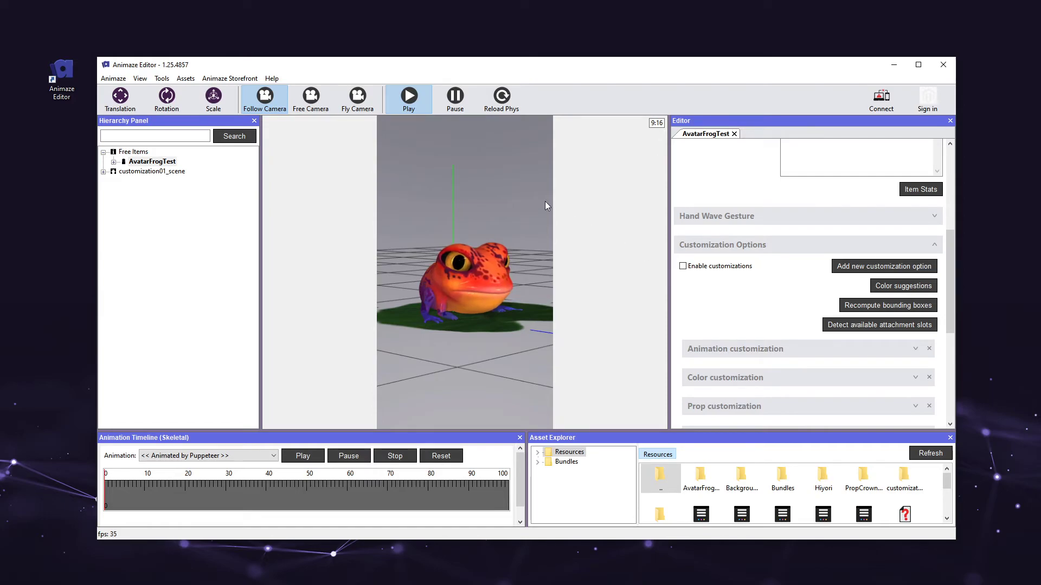
pyautogui.click(161, 78)
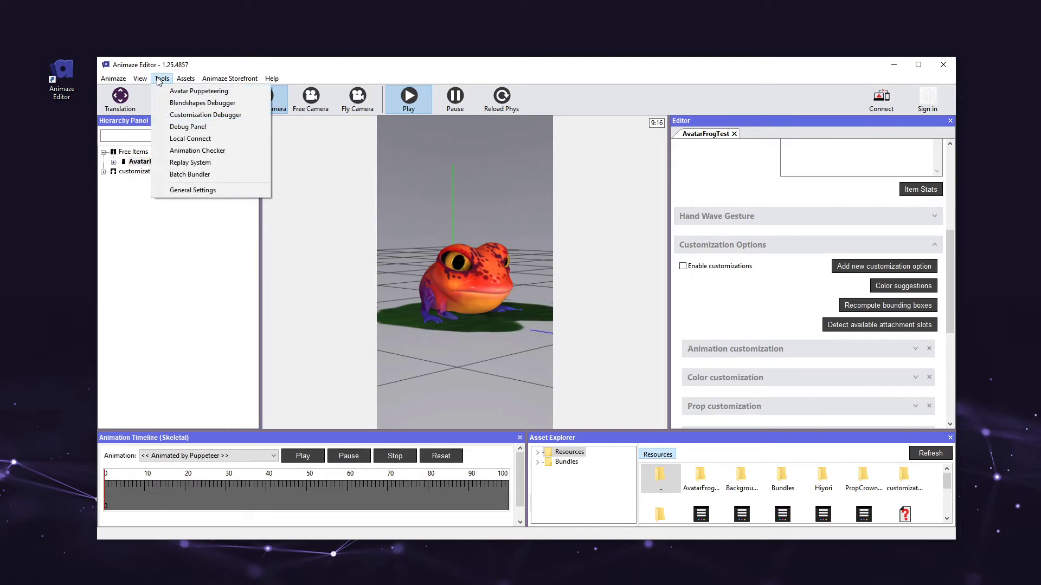
pyautogui.click(172, 116)
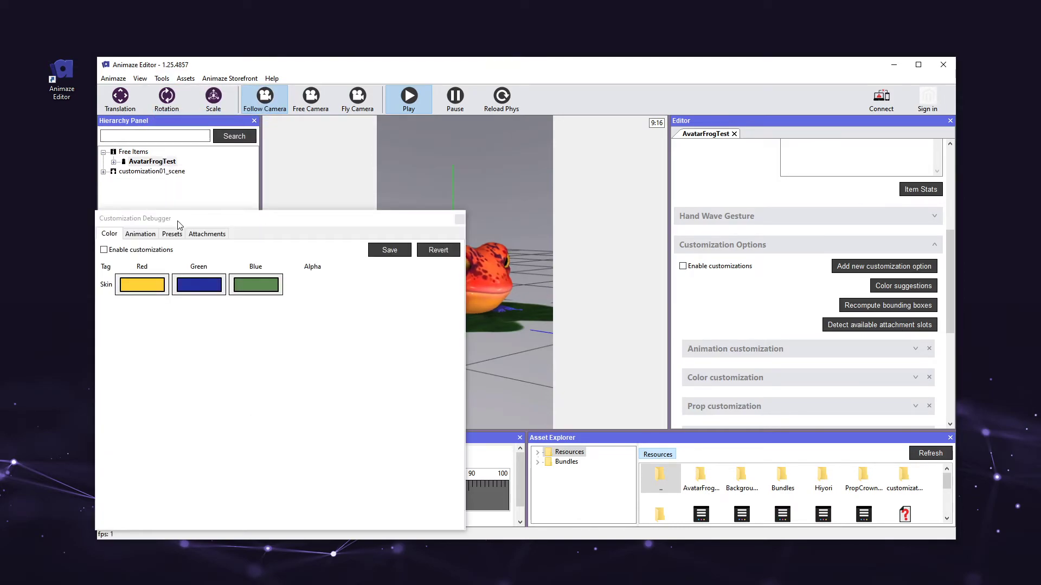
pyautogui.moveTo(176, 216); pyautogui.dragTo(675, 179)
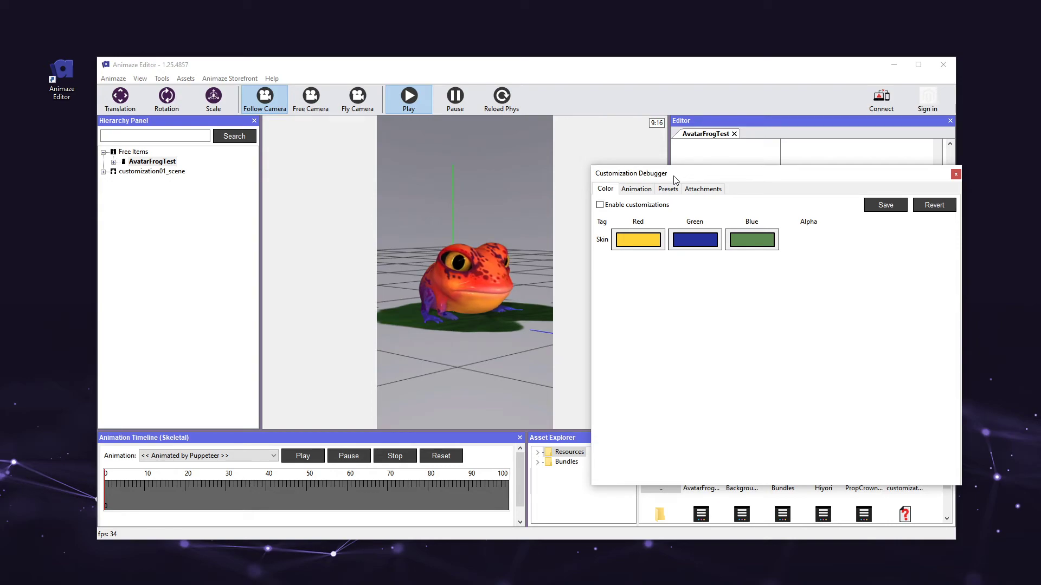
pyautogui.click(599, 205)
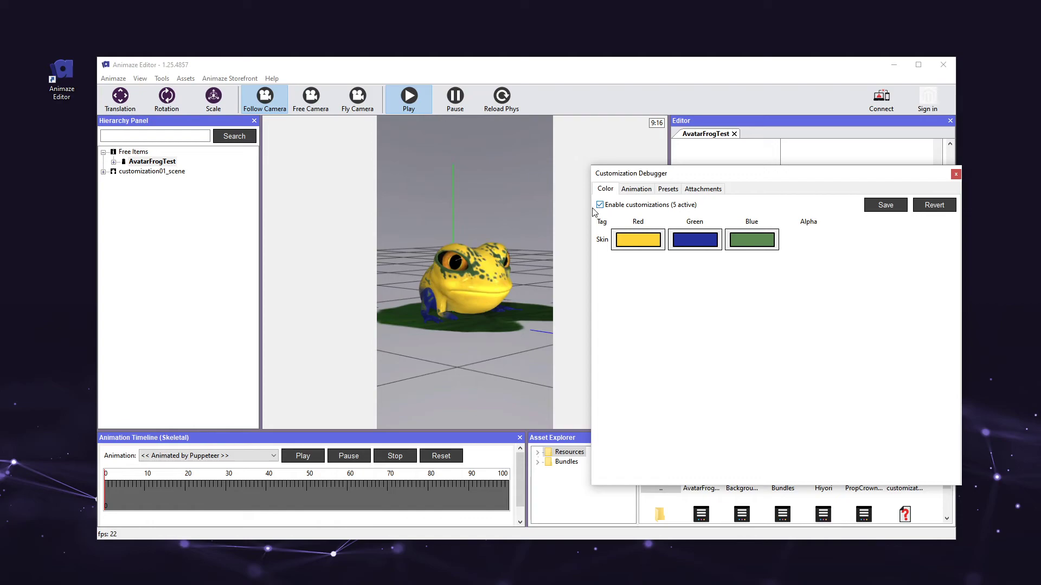
pyautogui.moveTo(510, 203); pyautogui.dragTo(477, 212)
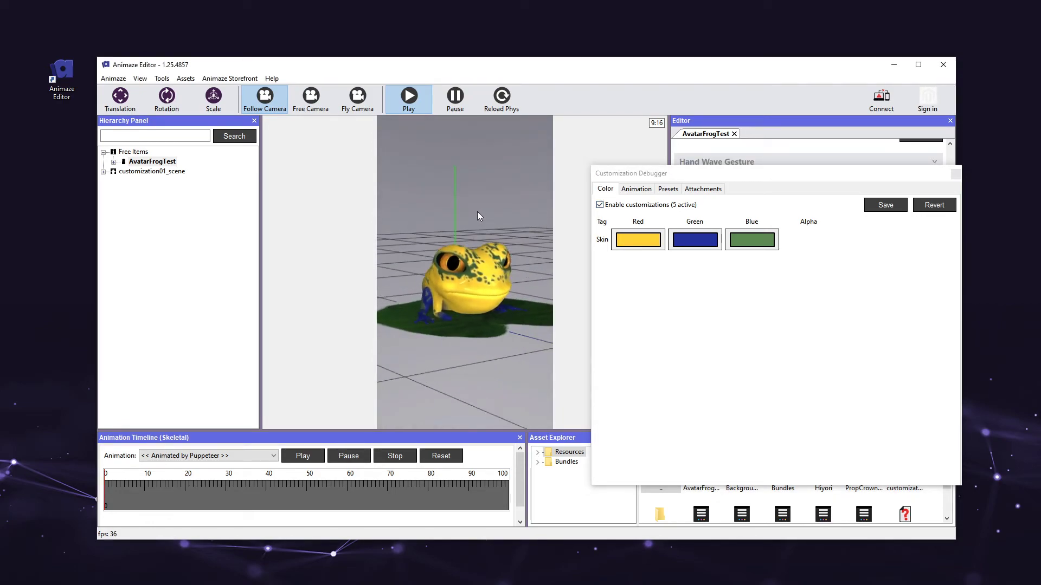
# Set the Skin tag's Red channel to the orange-red color FFF24711
pyautogui.click(632, 237)
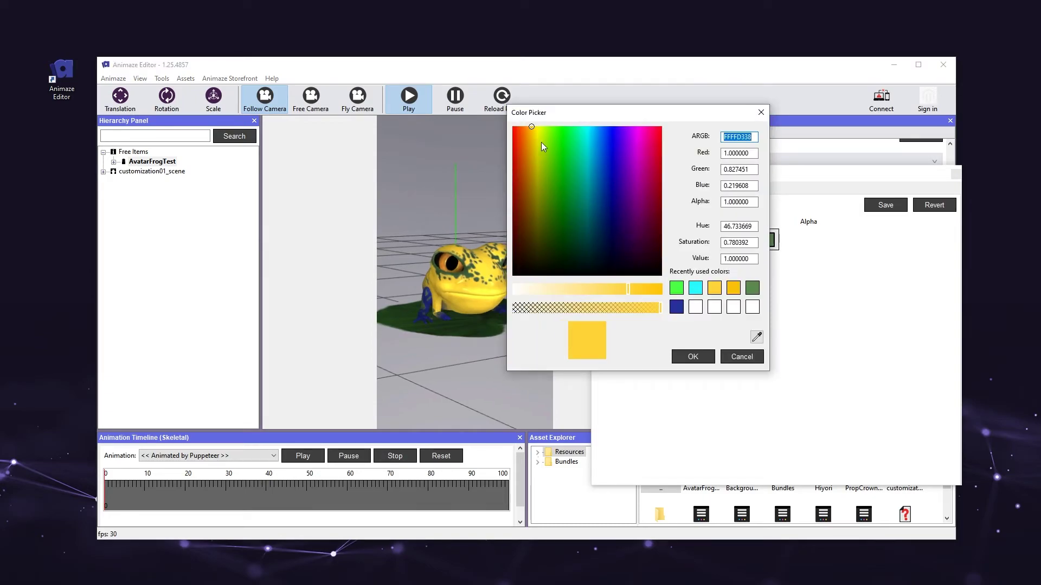
pyautogui.click(522, 132)
pyautogui.moveTo(522, 133); pyautogui.dragTo(518, 135)
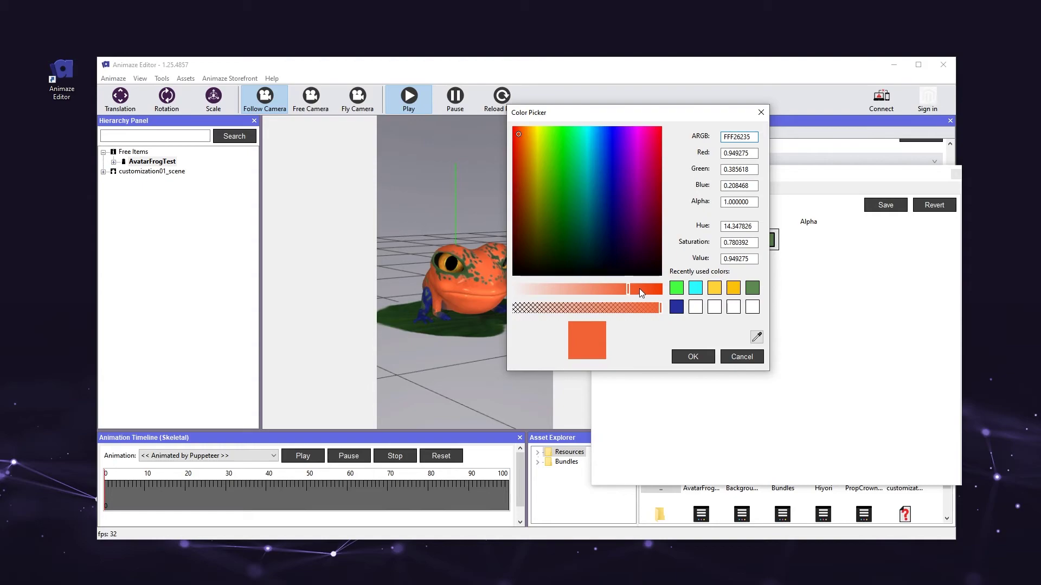
pyautogui.moveTo(639, 289); pyautogui.dragTo(649, 289)
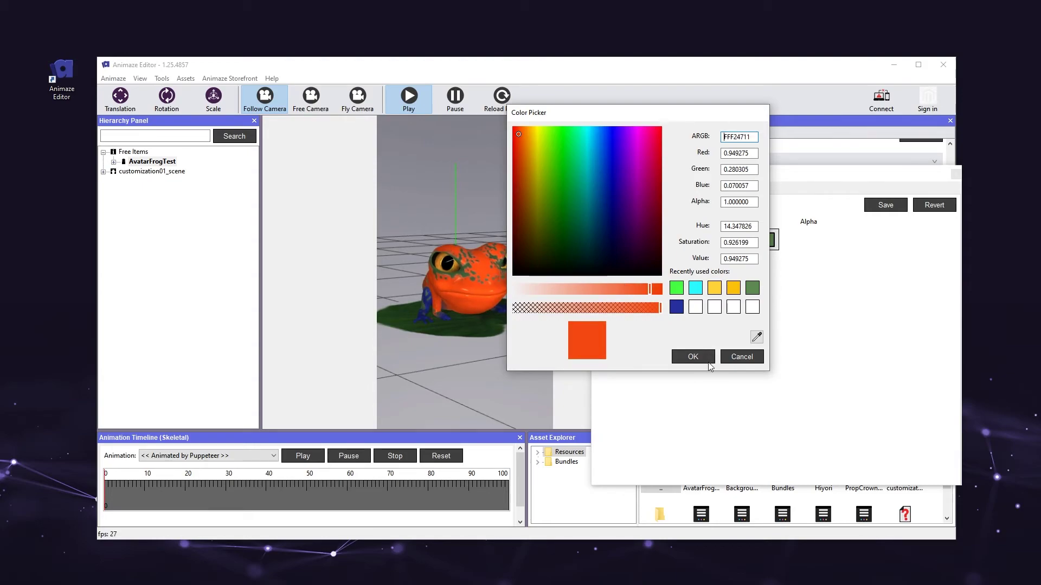
pyautogui.click(693, 356)
# Try the cyan color FF19DCFF on the Skin tag's Blue channel and revert the color changes
pyautogui.click(749, 242)
pyautogui.moveTo(667, 158)
pyautogui.mouseDown()
pyautogui.moveTo(654, 133)
pyautogui.moveTo(697, 130)
pyautogui.mouseUp()
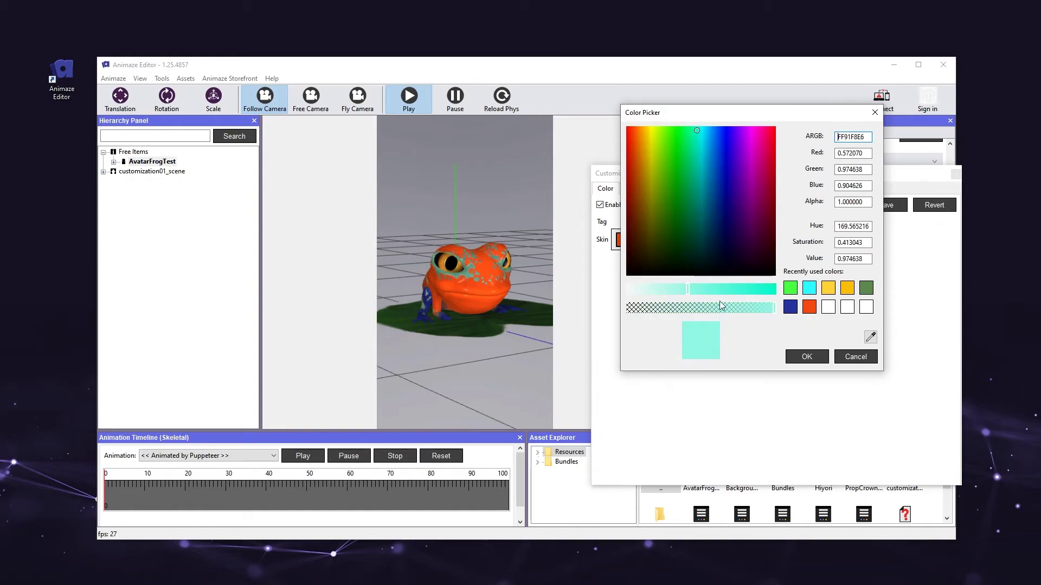
pyautogui.moveTo(724, 289); pyautogui.dragTo(759, 289)
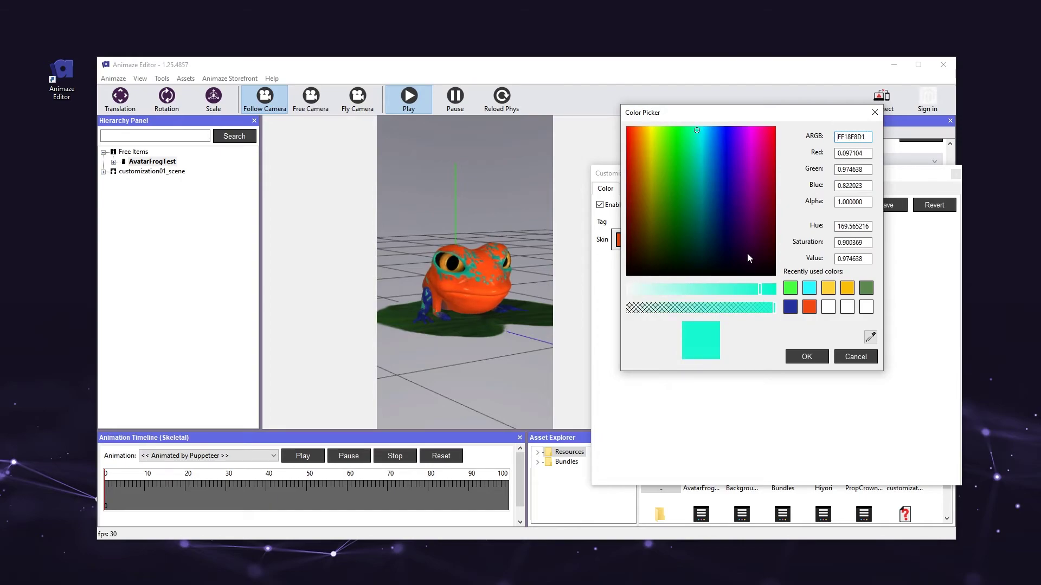
pyautogui.click(706, 127)
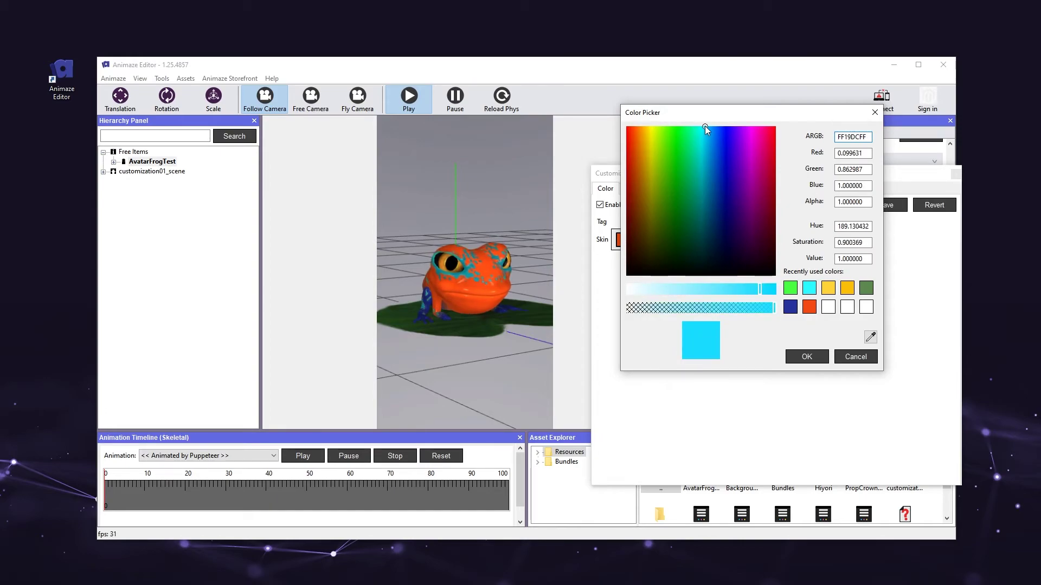
pyautogui.click(808, 355)
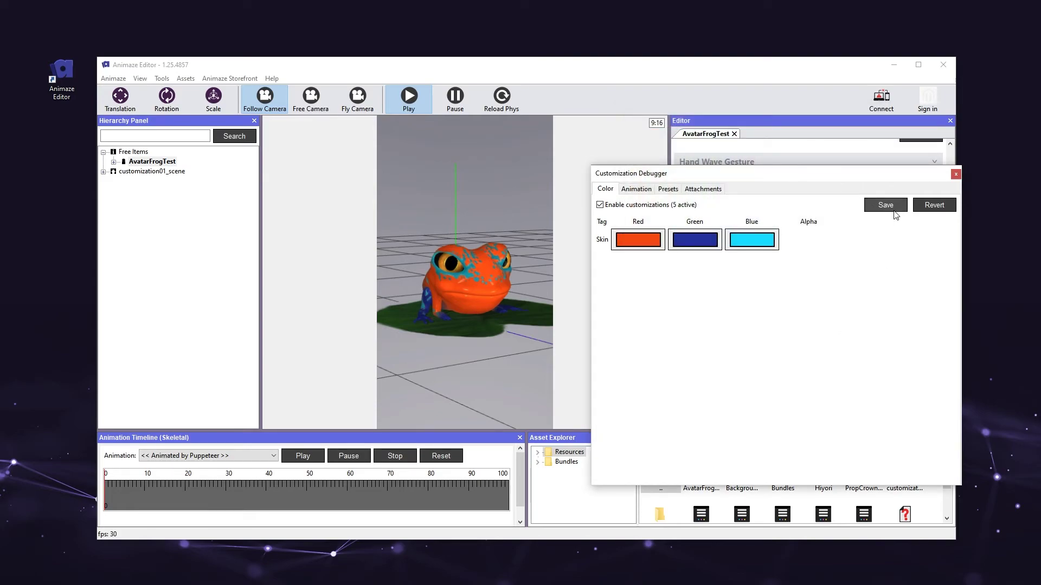
pyautogui.click(939, 211)
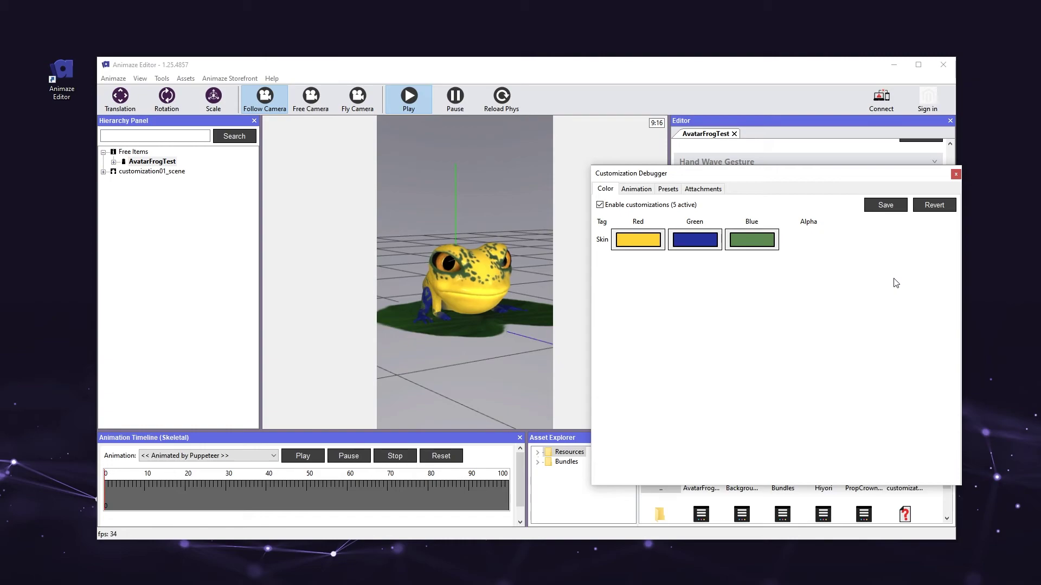
# Set the ModifyProportions_Head animation customization value to 0.5
pyautogui.click(647, 189)
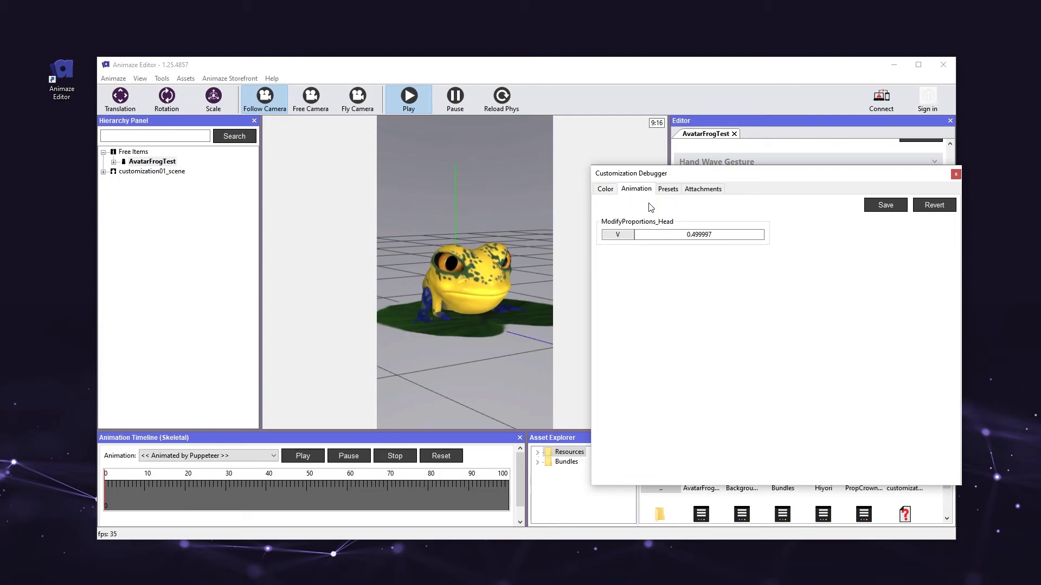
pyautogui.click(679, 235)
pyautogui.hotkey('ctrl', 'a')
pyautogui.write('0.')
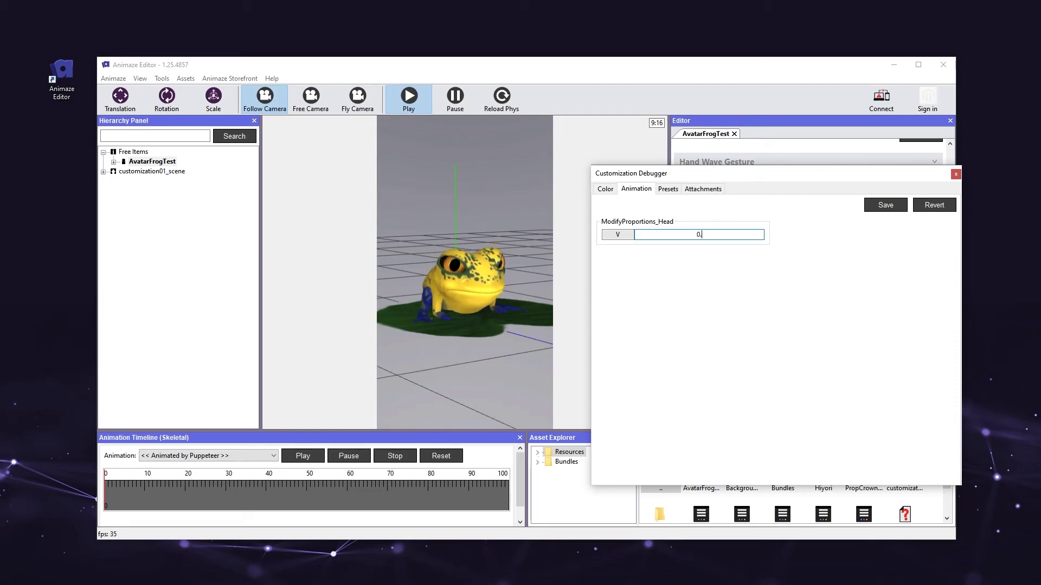
pyautogui.write('6')
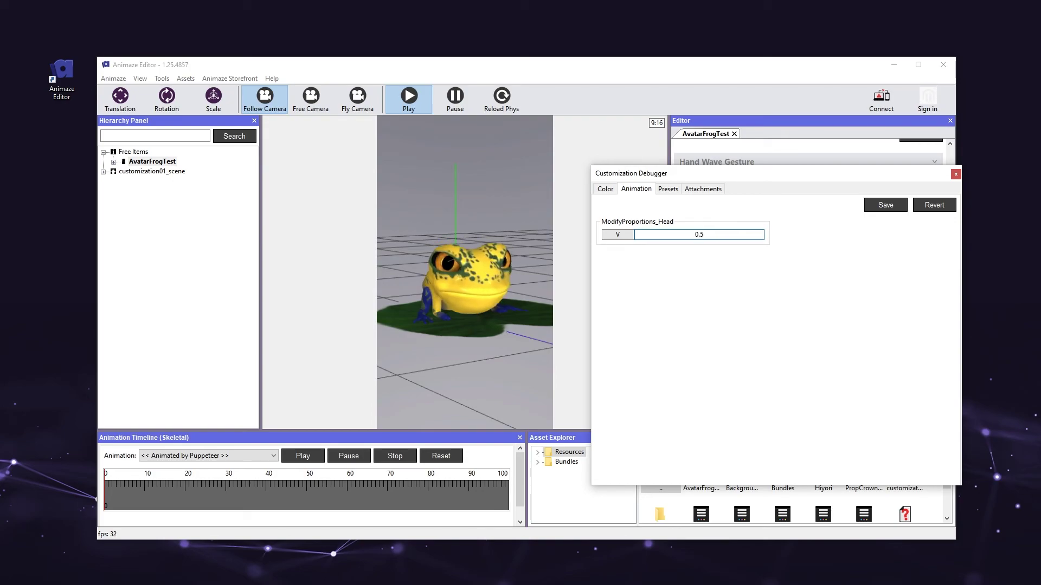
# Vary the ModifyProportions_Head value between small and large head sizes, ending at 0.5675, and revert the change
pyautogui.moveTo(610, 236); pyautogui.dragTo(515, 236)
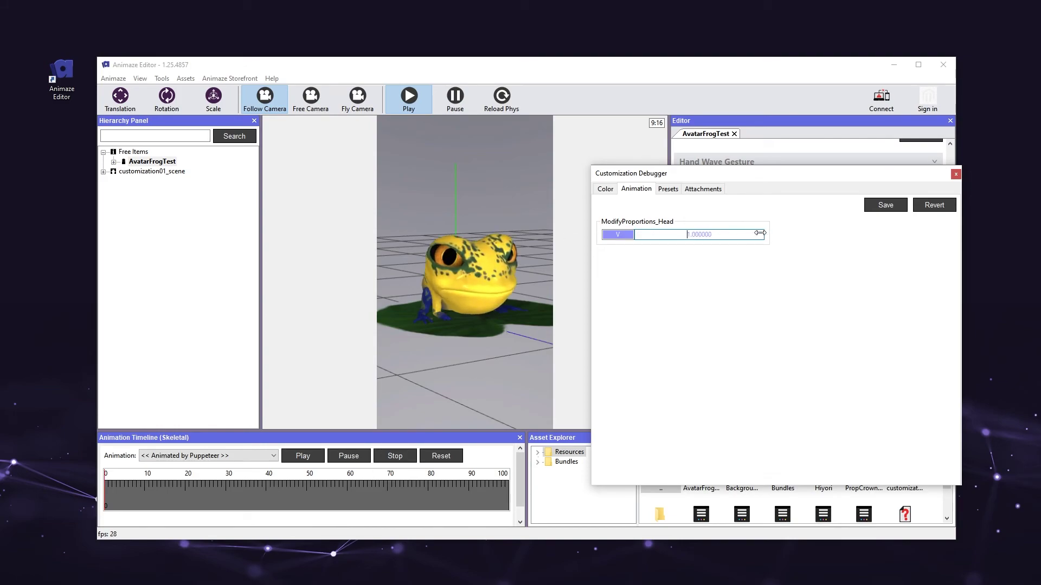
pyautogui.moveTo(759, 233); pyautogui.dragTo(548, 233)
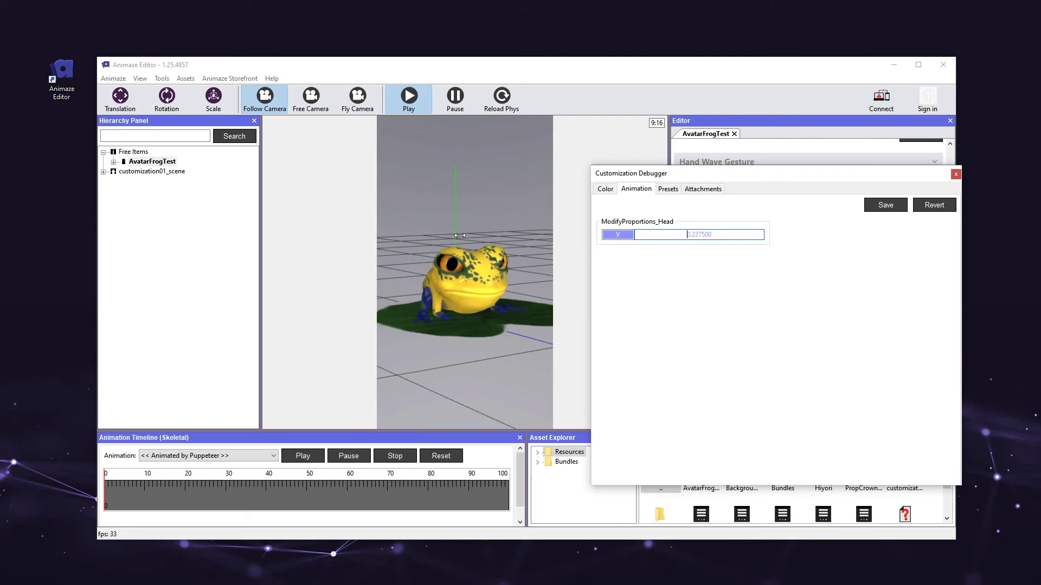
pyautogui.moveTo(491, 231); pyautogui.dragTo(532, 231)
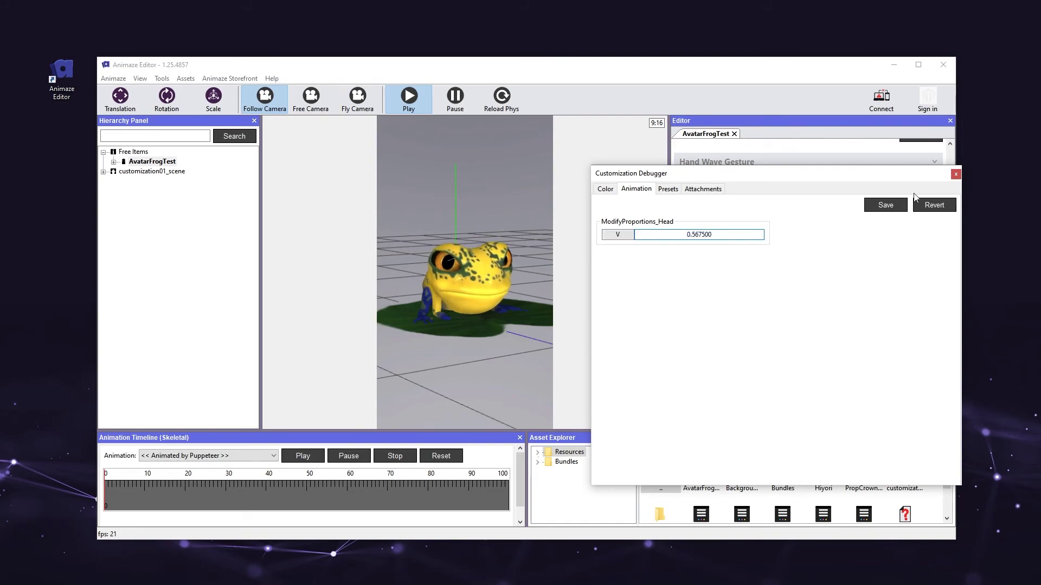
pyautogui.click(884, 206)
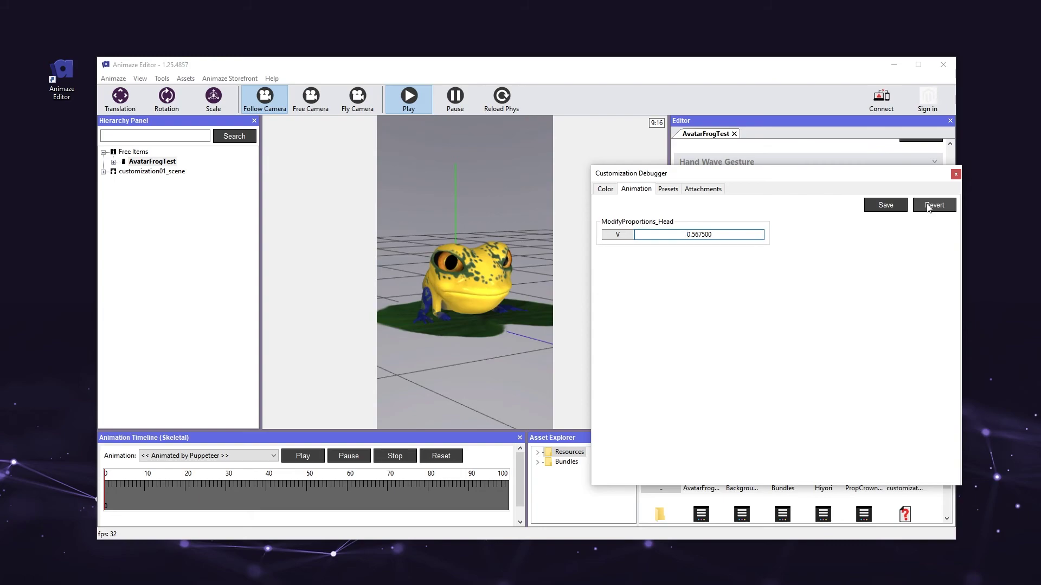
pyautogui.click(929, 206)
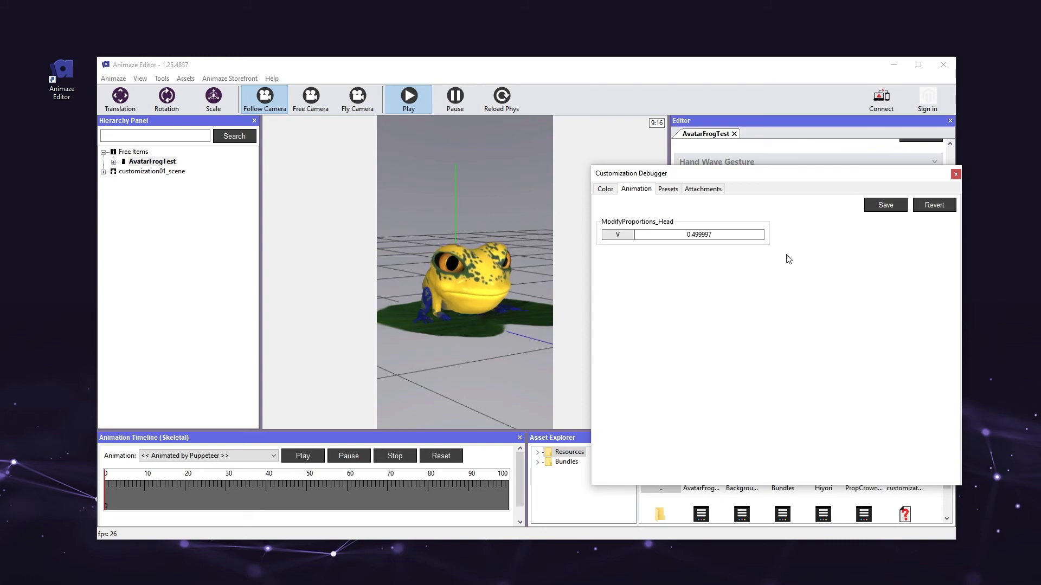
pyautogui.press('Tab')
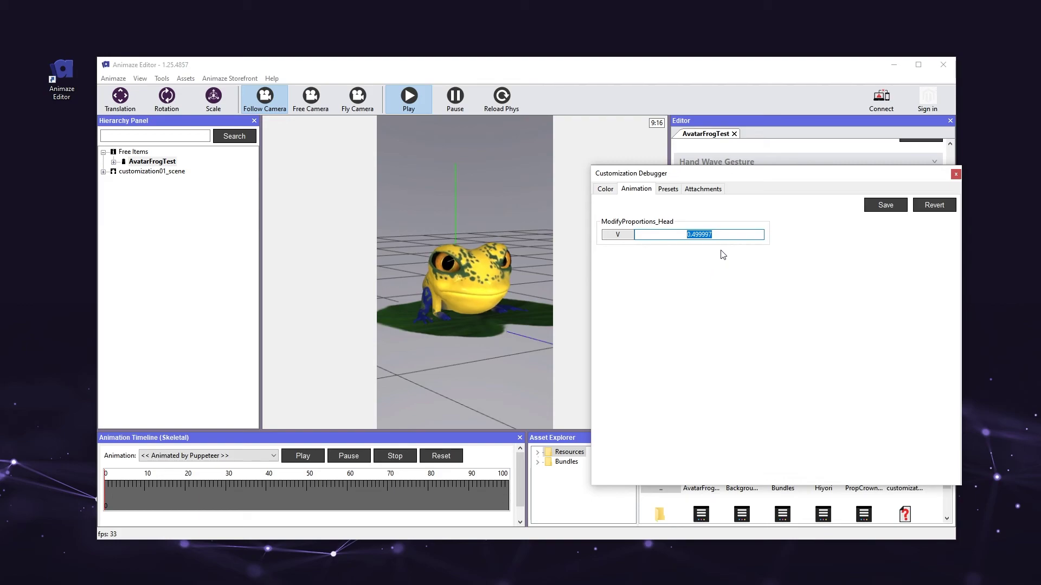
# Attach the brown top hat, the orange mustache and greenGlasses to the frog to preview them together
pyautogui.click(704, 189)
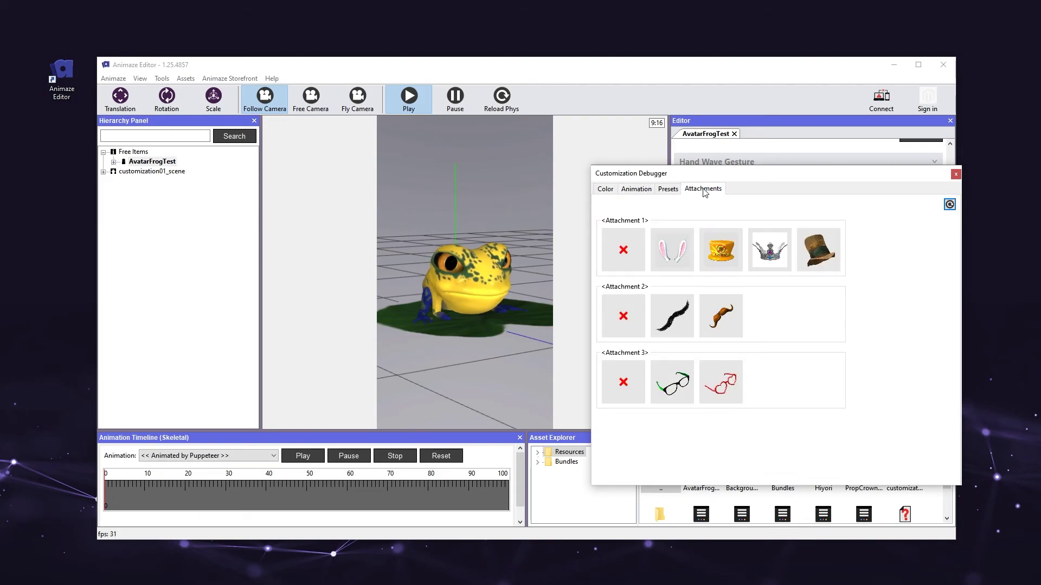
pyautogui.click(812, 252)
pyautogui.click(729, 318)
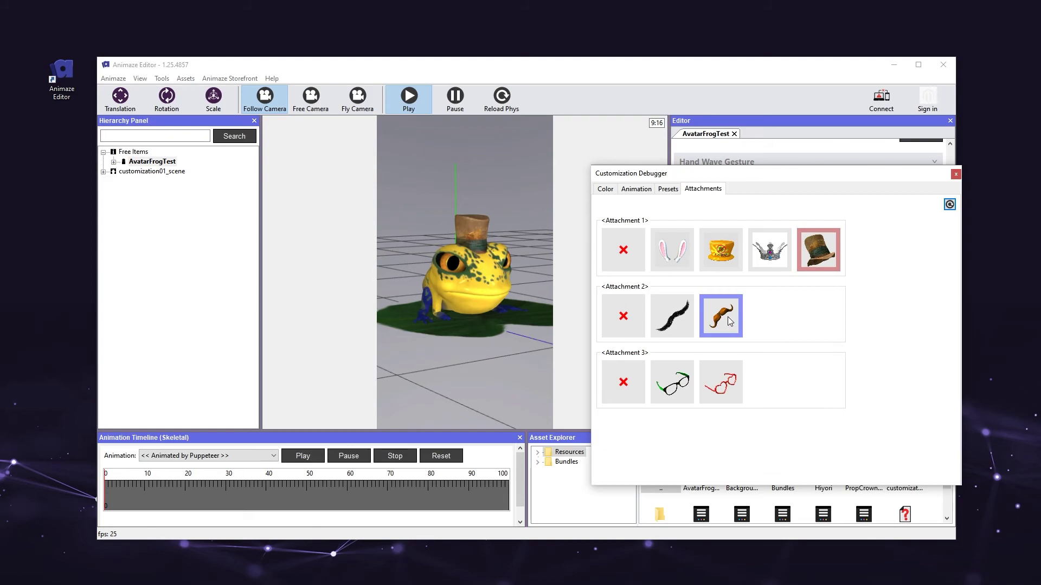
pyautogui.click(674, 386)
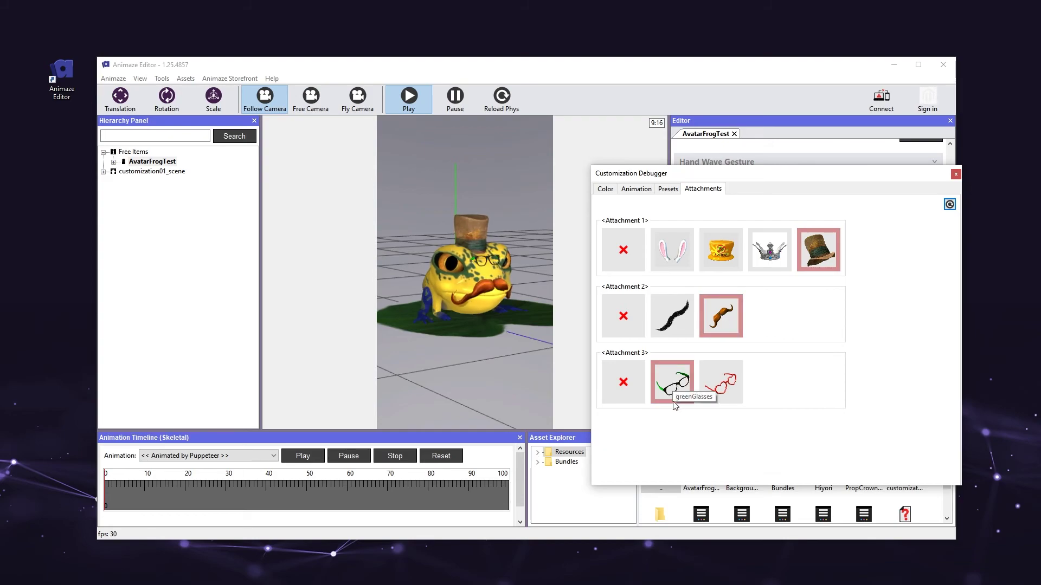
pyautogui.click(510, 180)
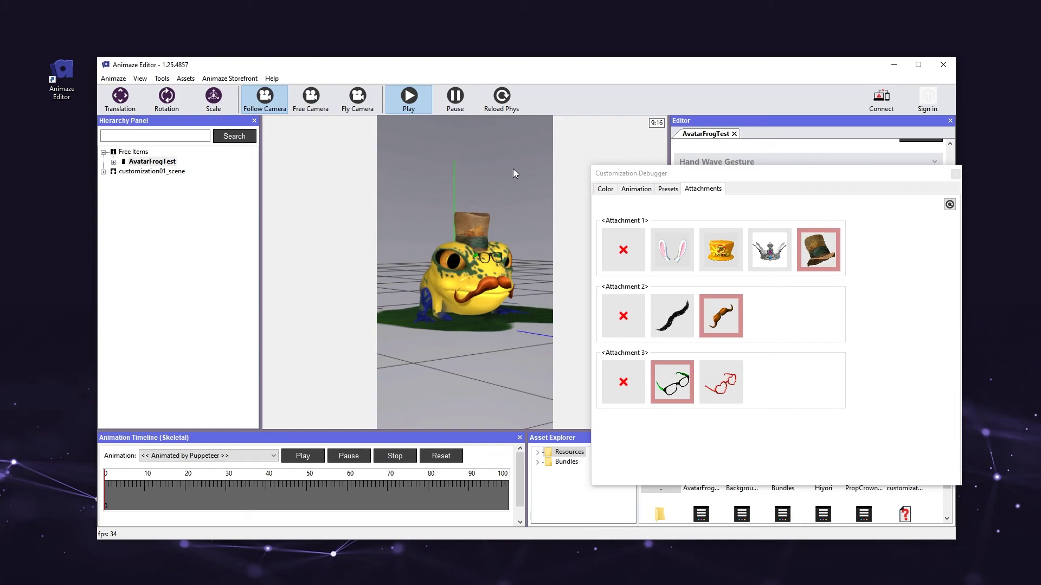
pyautogui.click(675, 209)
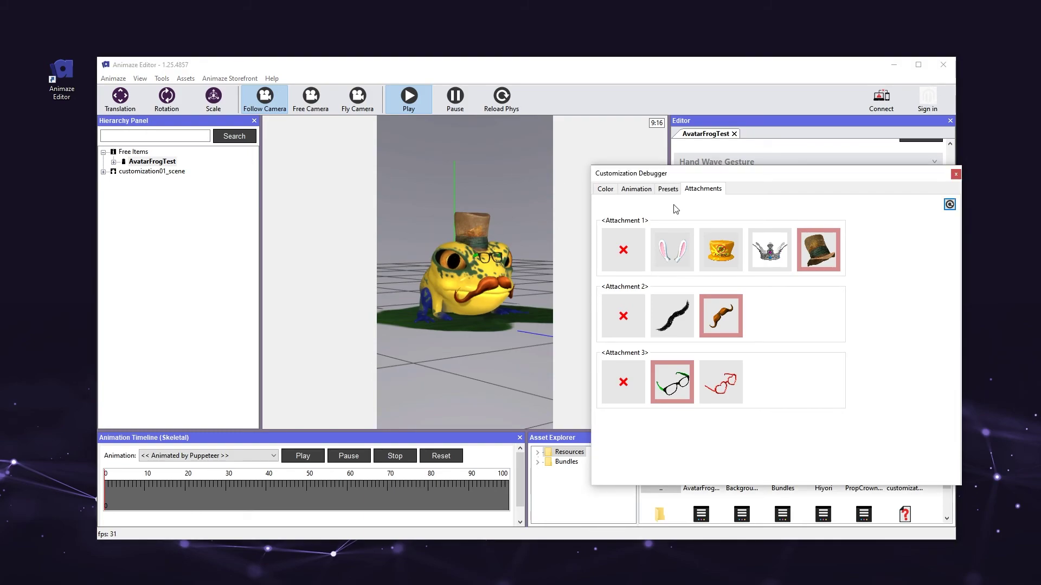
# Remove the glasses and mustache attachments from the frog and close the Customization Debugger
pyautogui.click(623, 382)
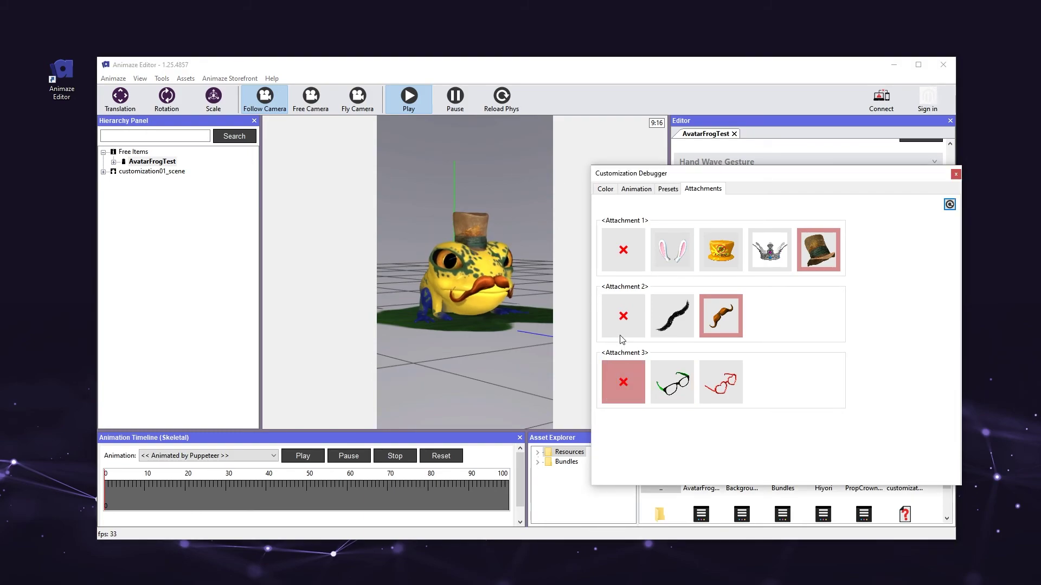
pyautogui.click(621, 326)
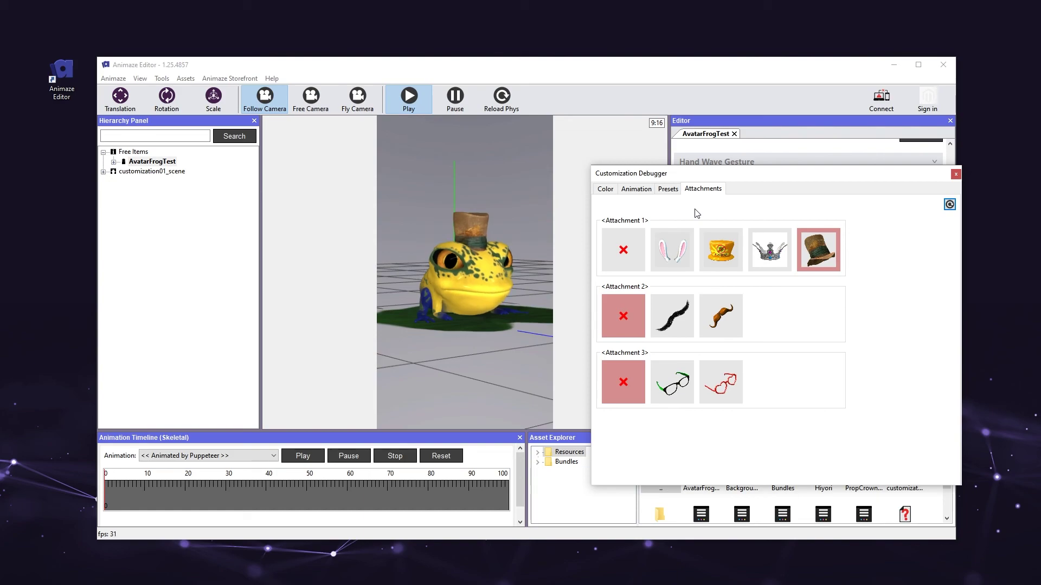
pyautogui.press('Escape')
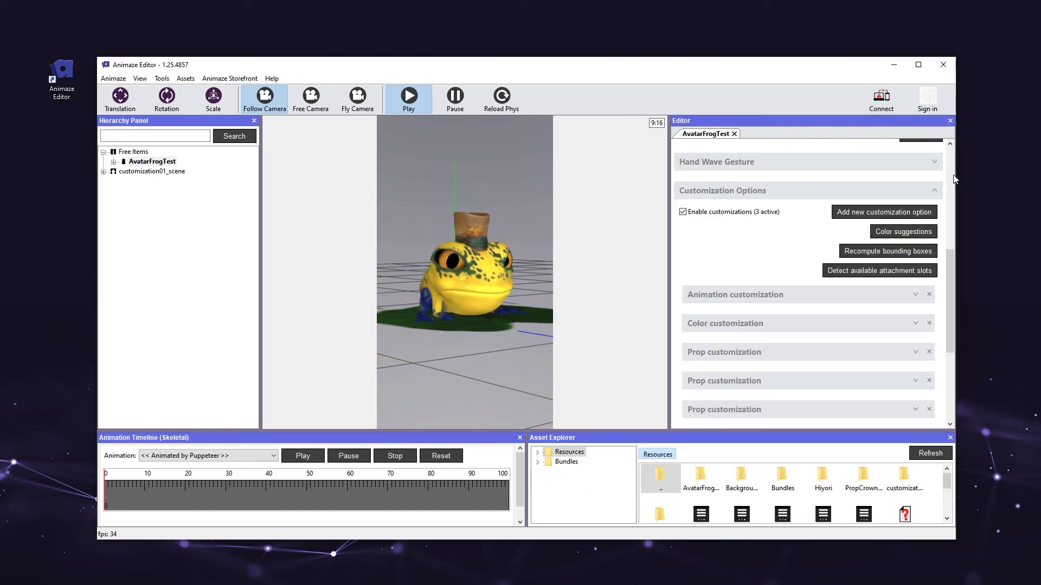
# Save the AvatarFrogTest item and dismiss the save confirmation
pyautogui.rightClick(164, 165)
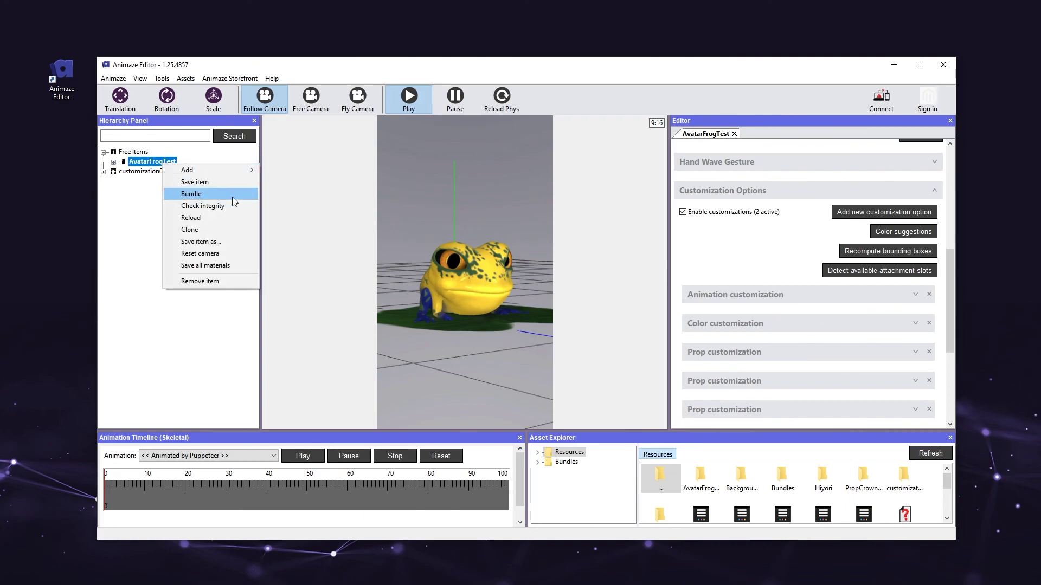
pyautogui.click(222, 182)
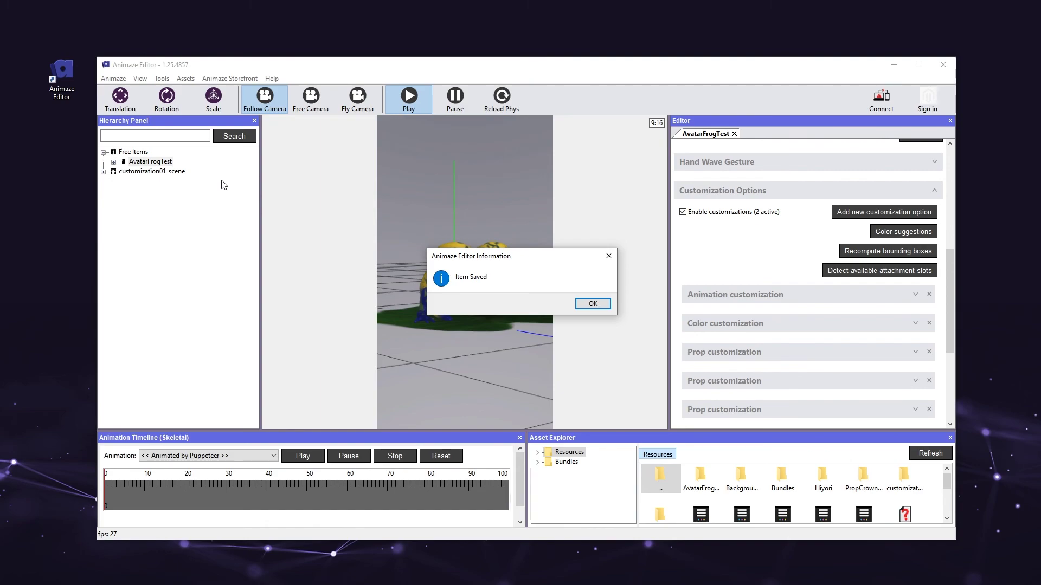
pyautogui.press('Return')
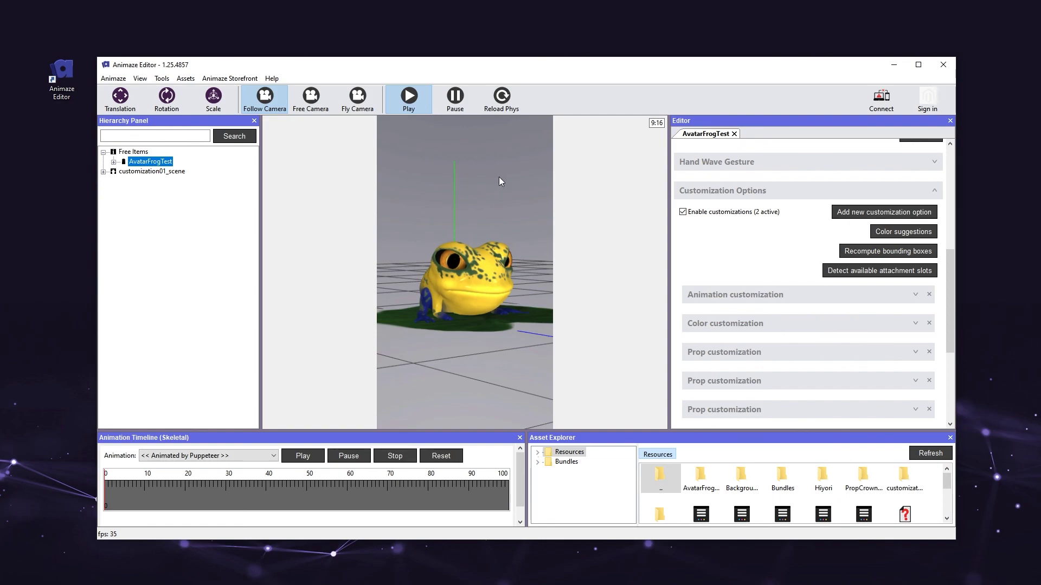
pyautogui.moveTo(498, 182)
pyautogui.mouseDown()
pyautogui.moveTo(428, 179)
pyautogui.moveTo(486, 171)
pyautogui.mouseUp()
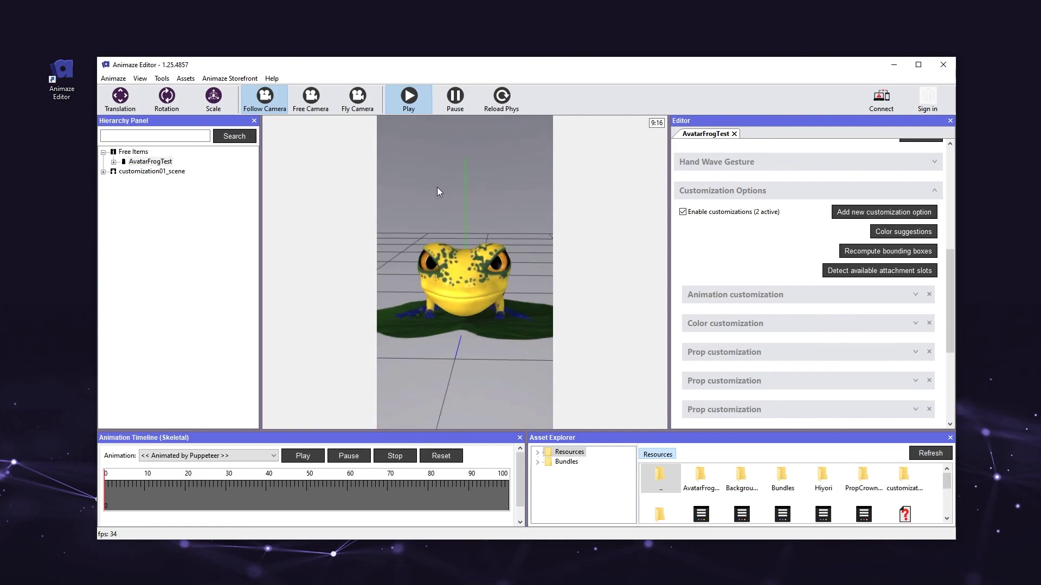